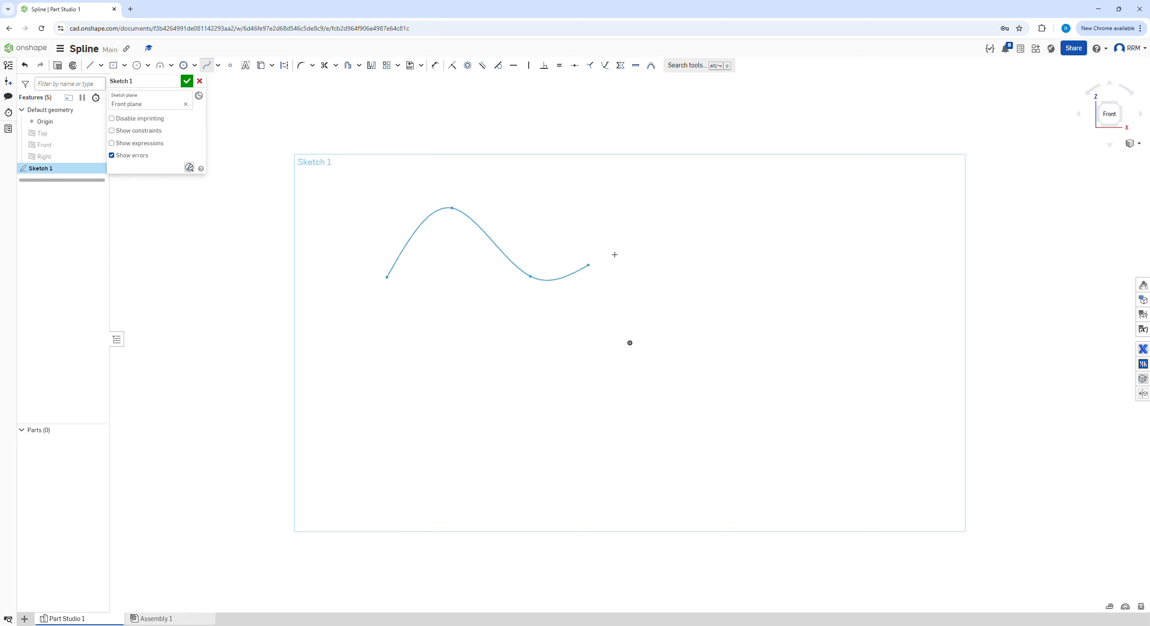
Complete the wavy spline on the Front plane with a second crest point and a lower right endpoint.
click(675, 216)
click(811, 307)
key(Return)
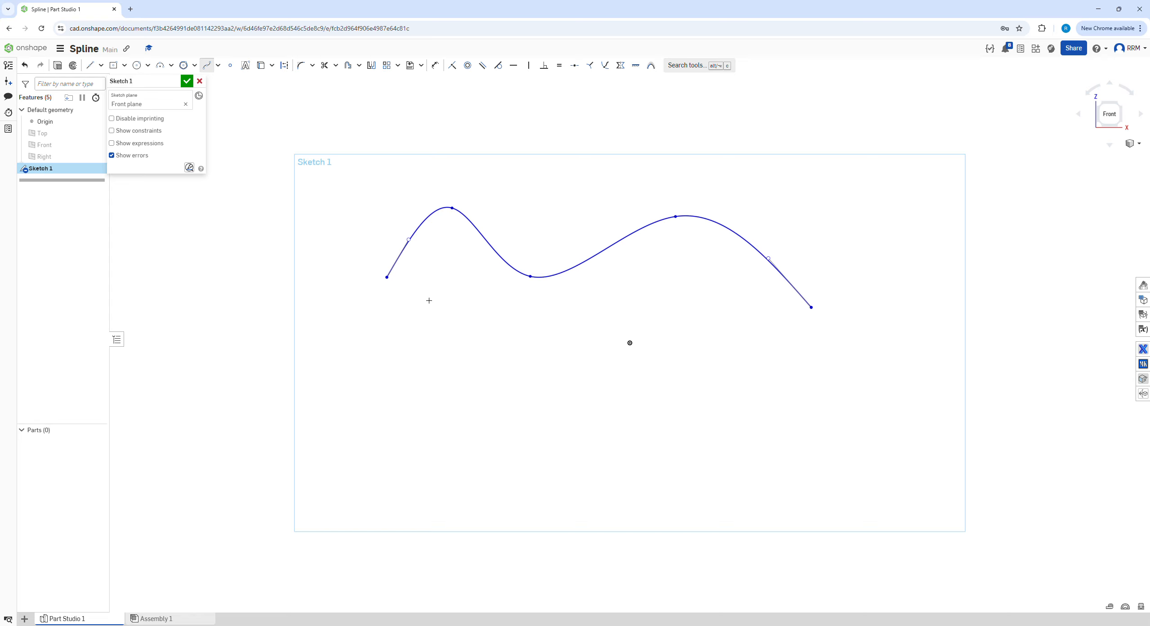
Insert two spline points, one on each side of the second crest, and drag the spline's right portion into a new shape.
click(218, 65)
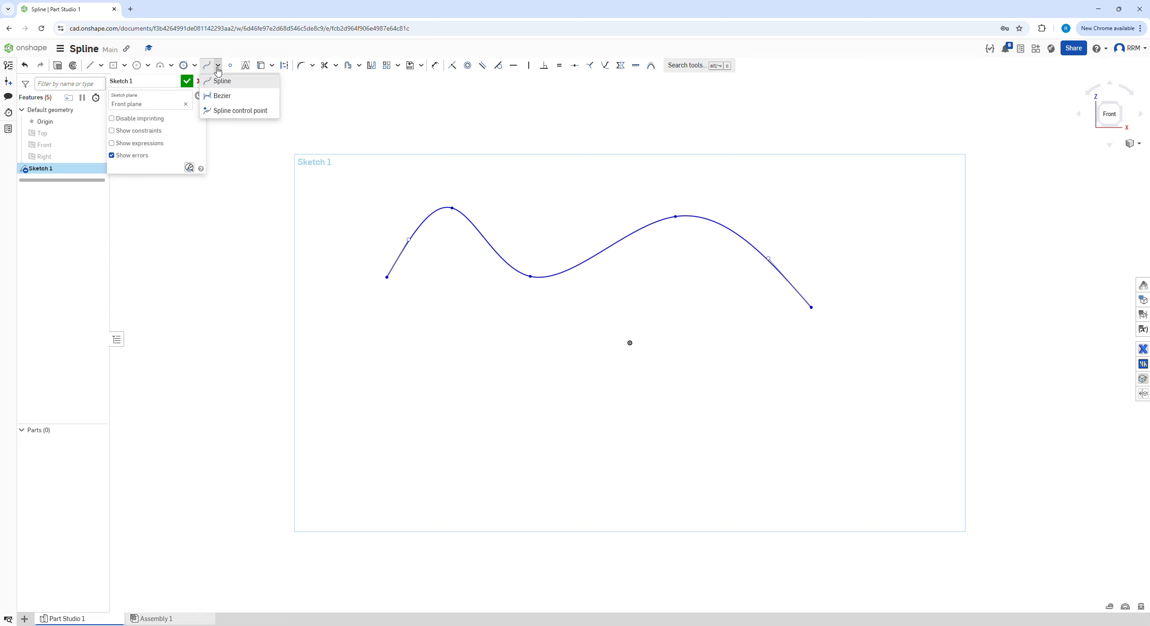
click(227, 111)
click(604, 248)
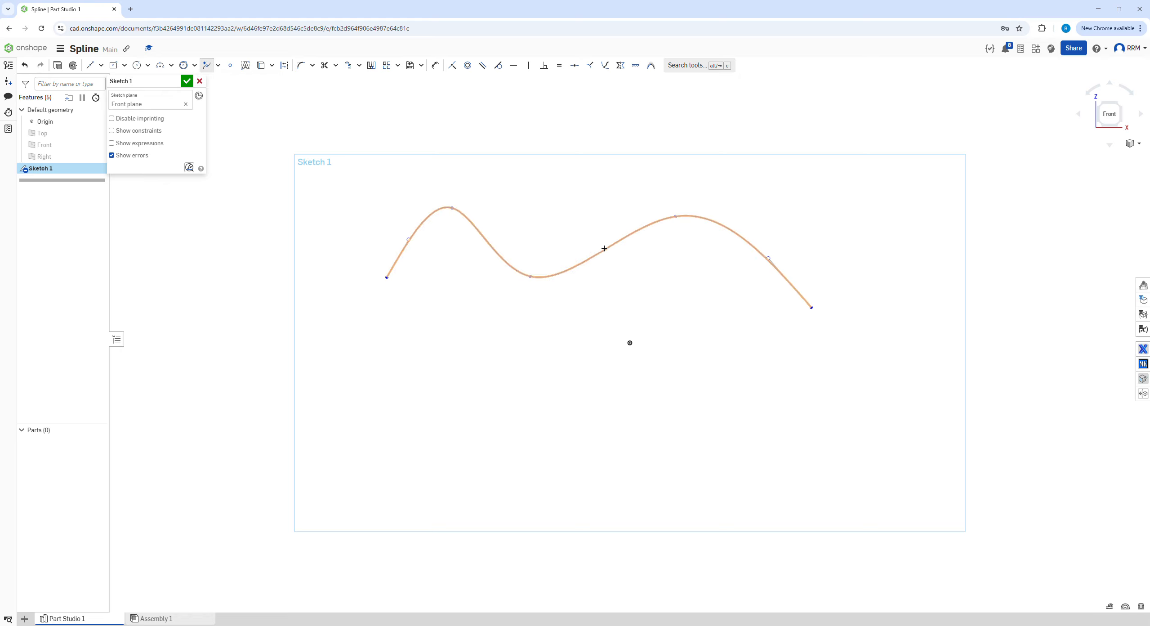
click(739, 244)
key(Escape)
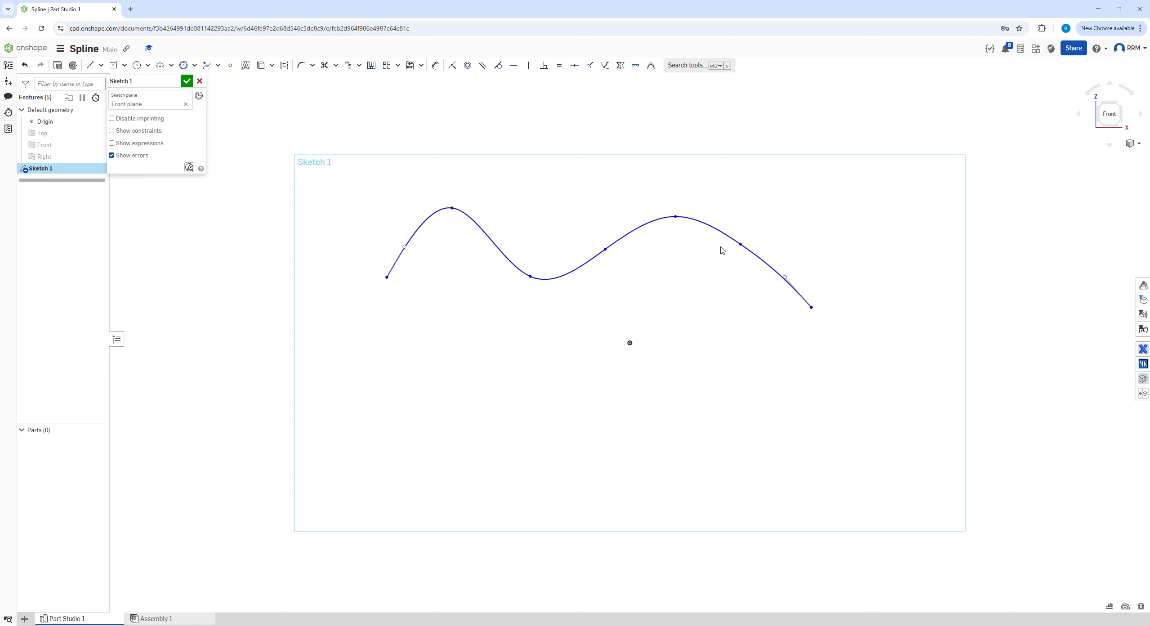
drag(740, 243, 793, 255)
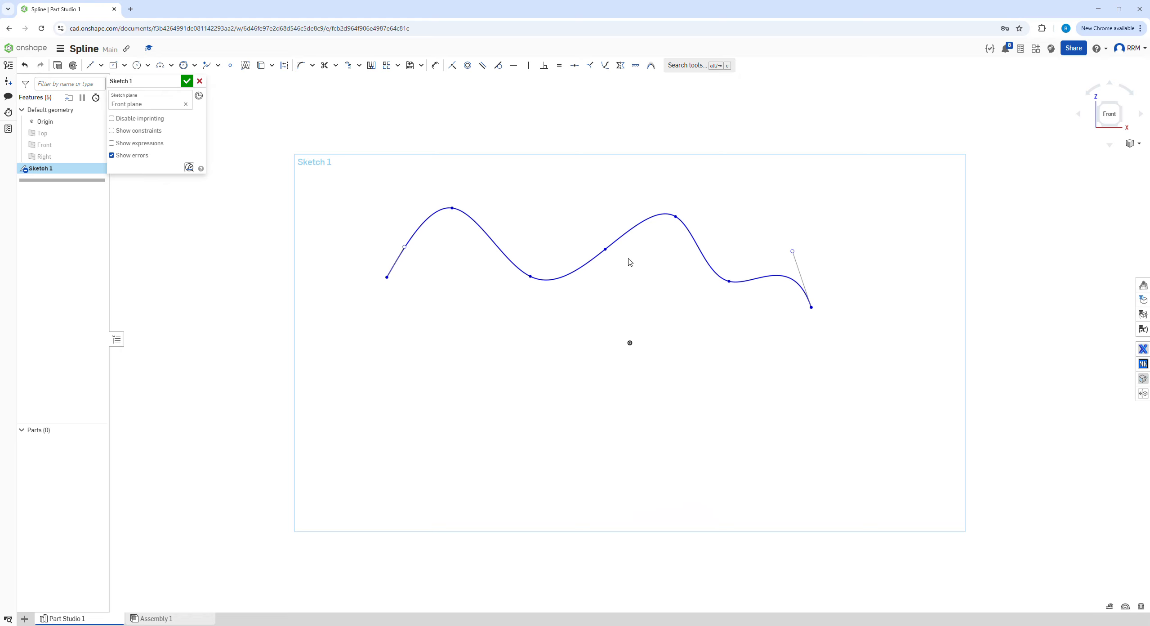
Delete the spline's second crest point, its trough point and the point between them.
click(675, 217)
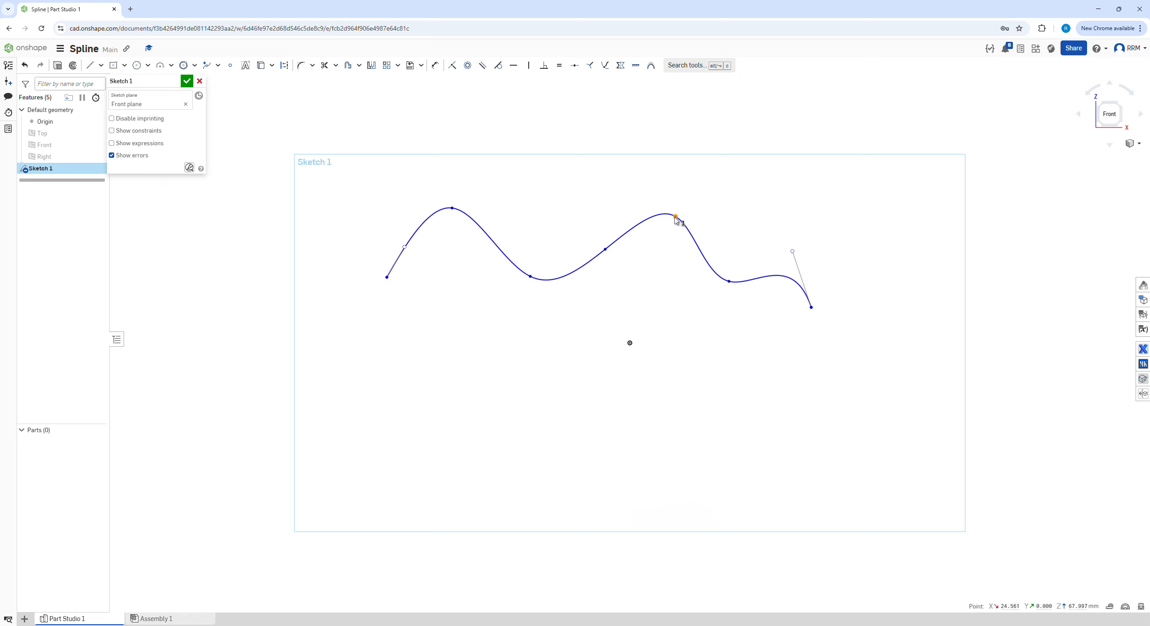
key(Delete)
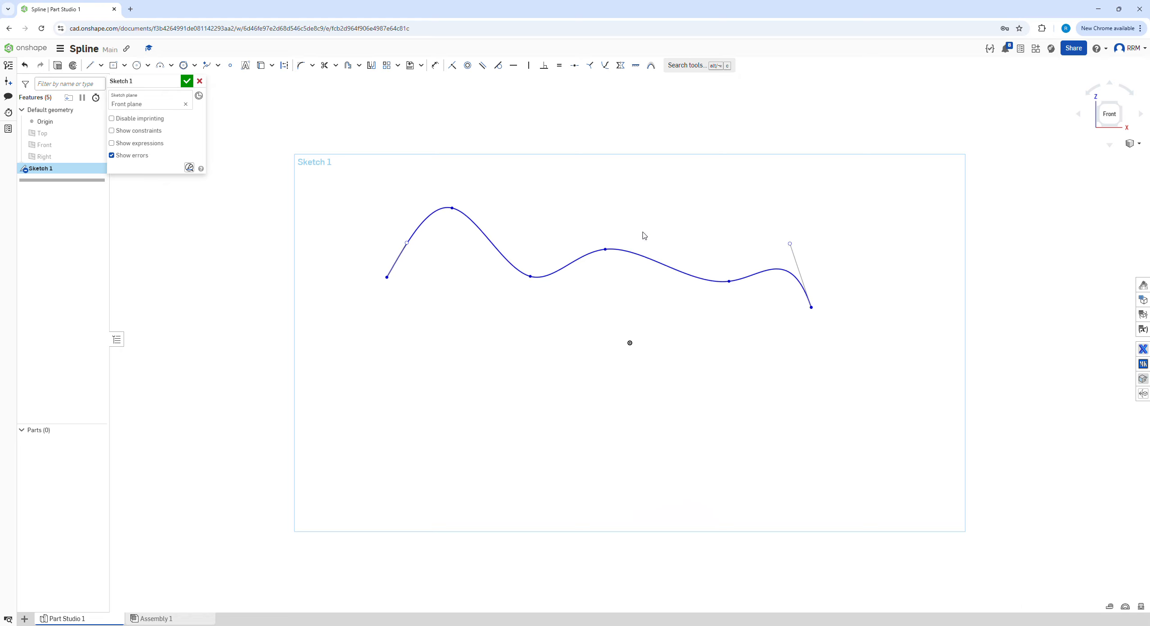
click(530, 277)
key(Delete)
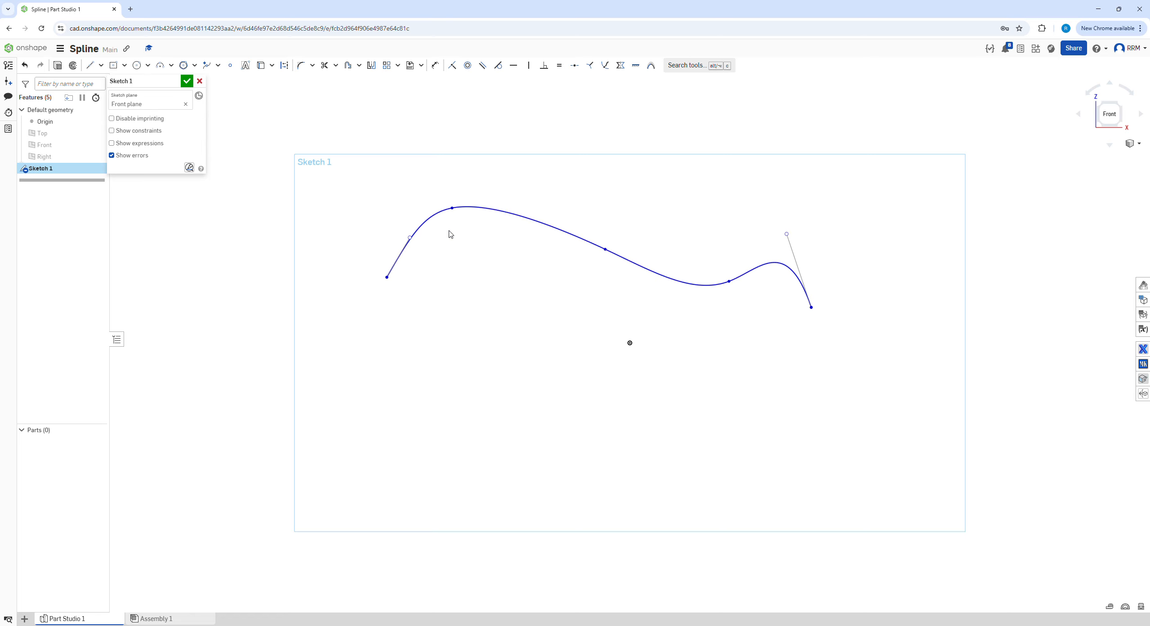
click(605, 249)
key(Delete)
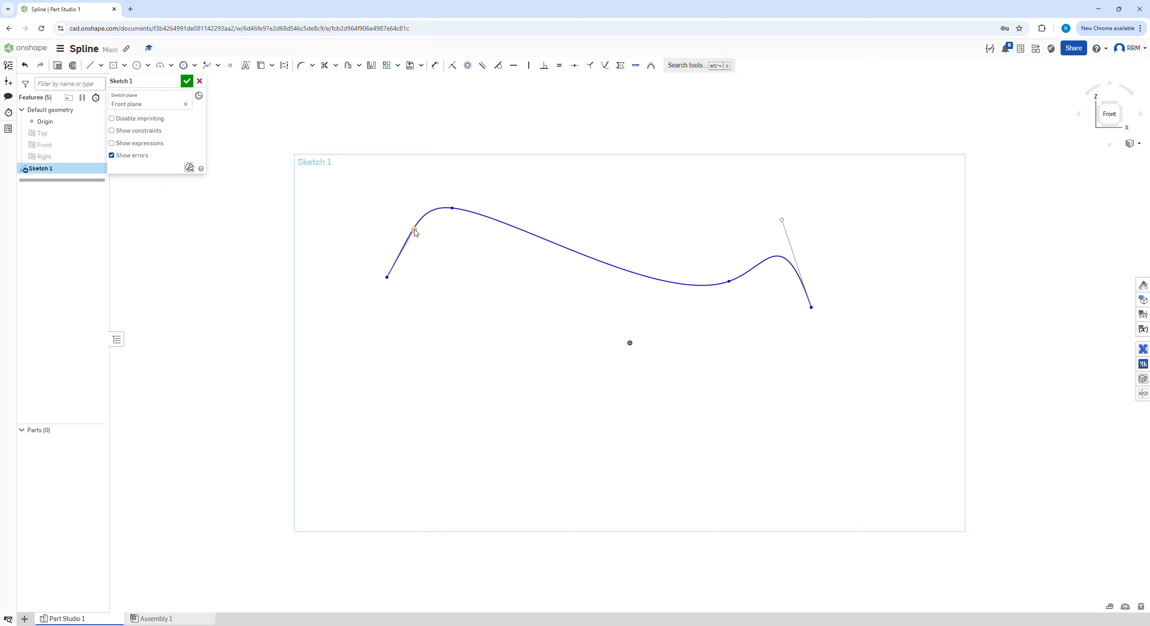
Tilt the spline's left tangent handle outward and constrain the left endpoint horizontal with the origin.
drag(414, 229, 371, 223)
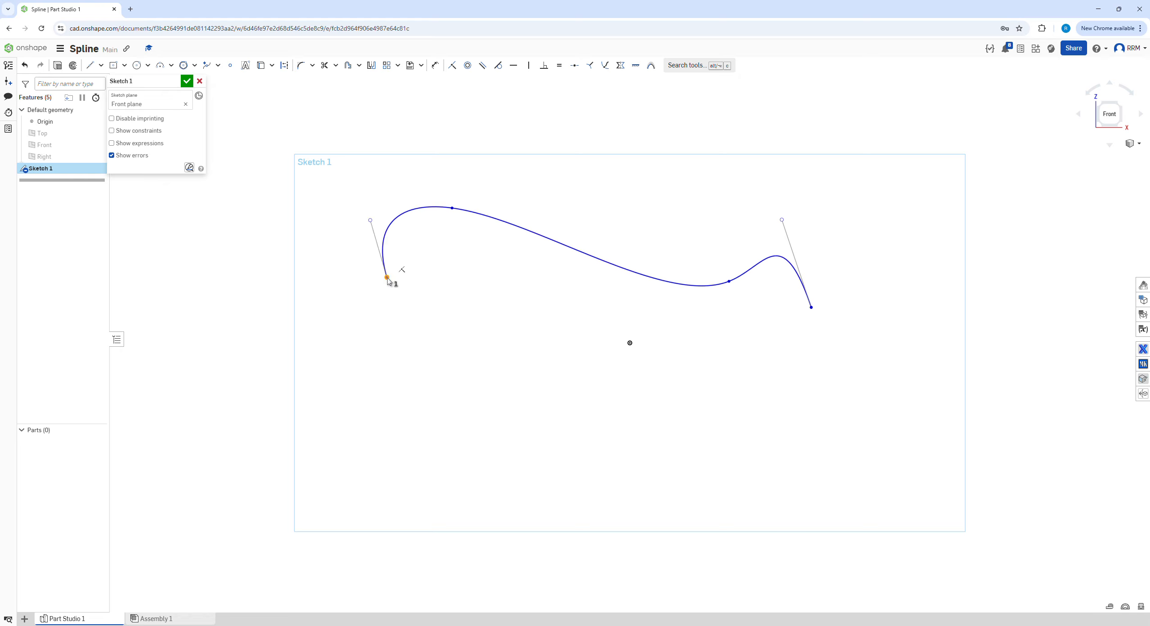
click(387, 276)
click(629, 343)
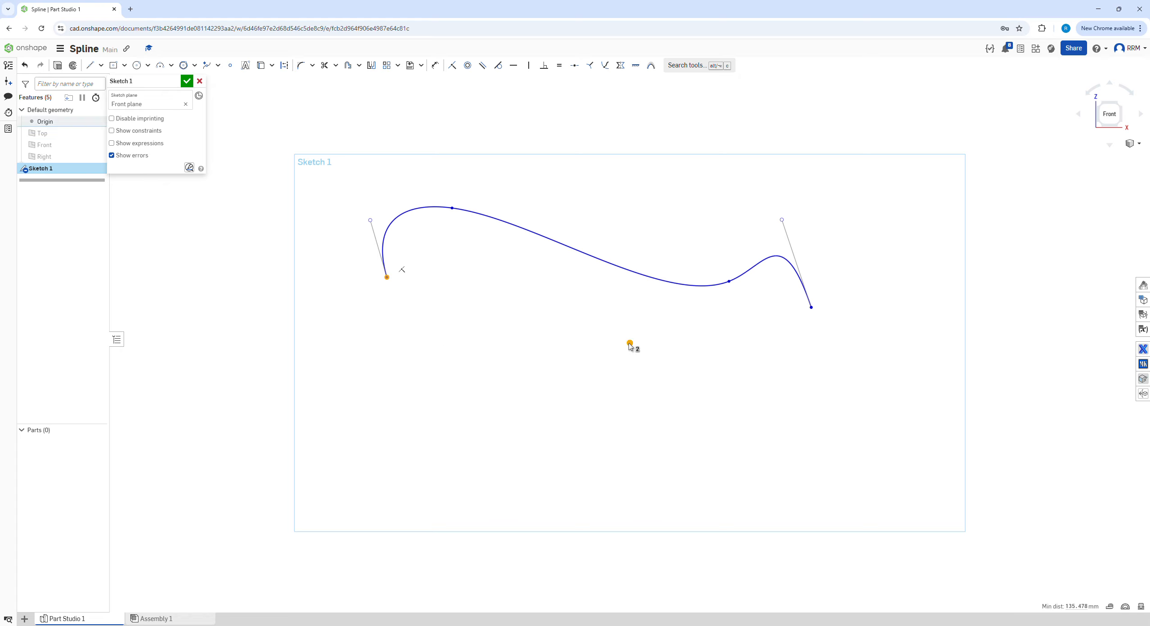
key(h)
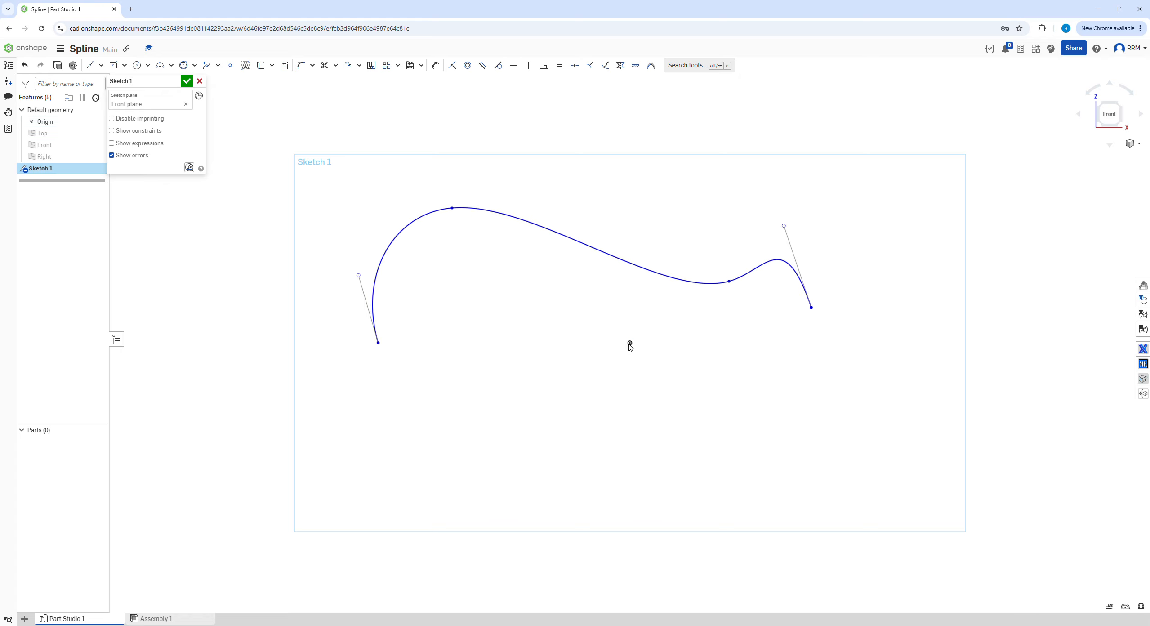
Constrain the tangent handles at both ends of the spline to be vertical.
click(369, 300)
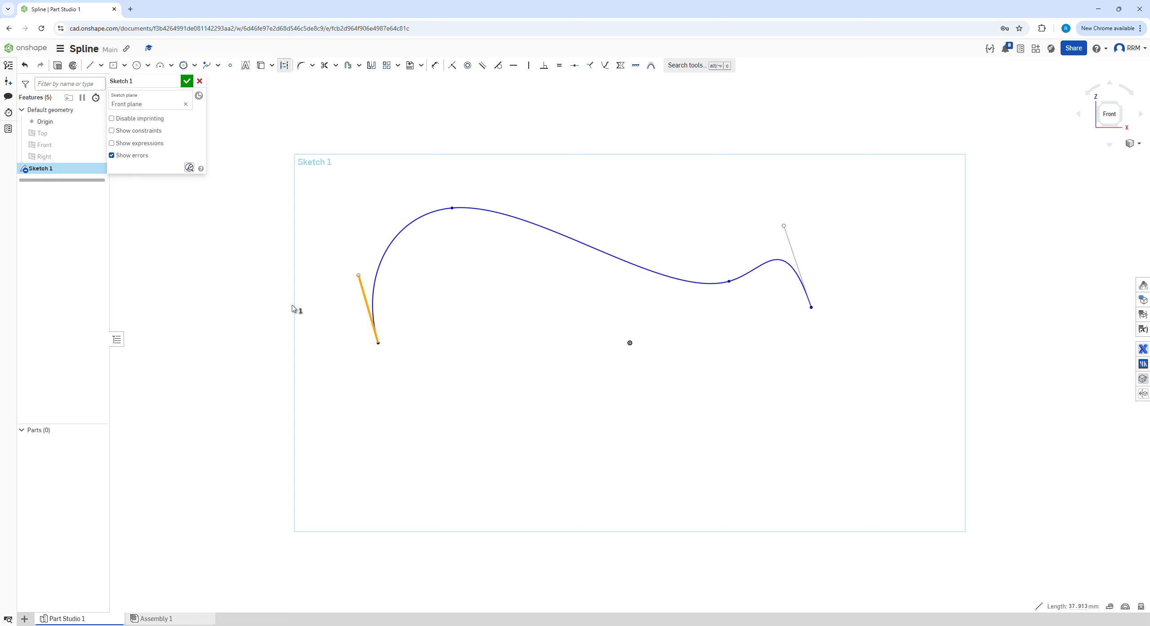
key(v)
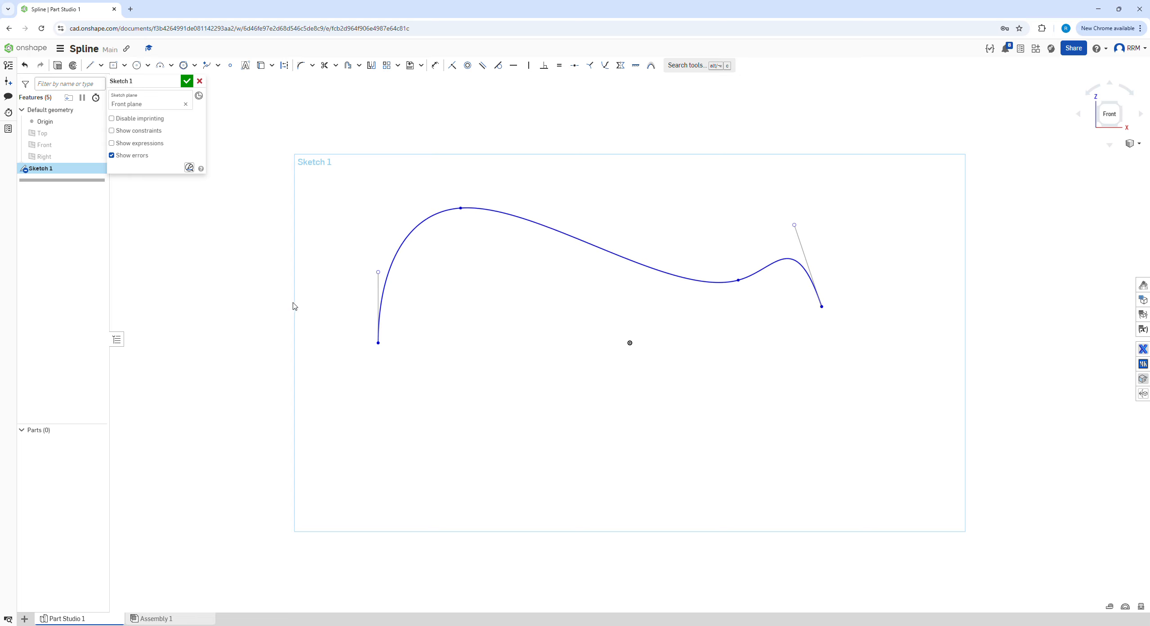
click(804, 254)
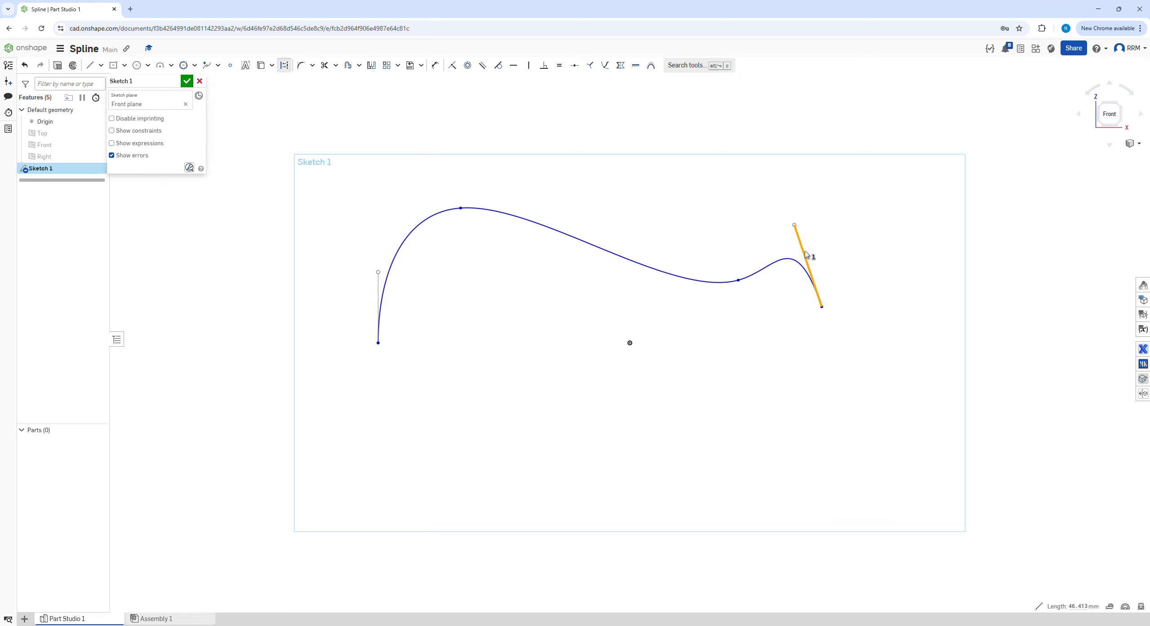
key(v)
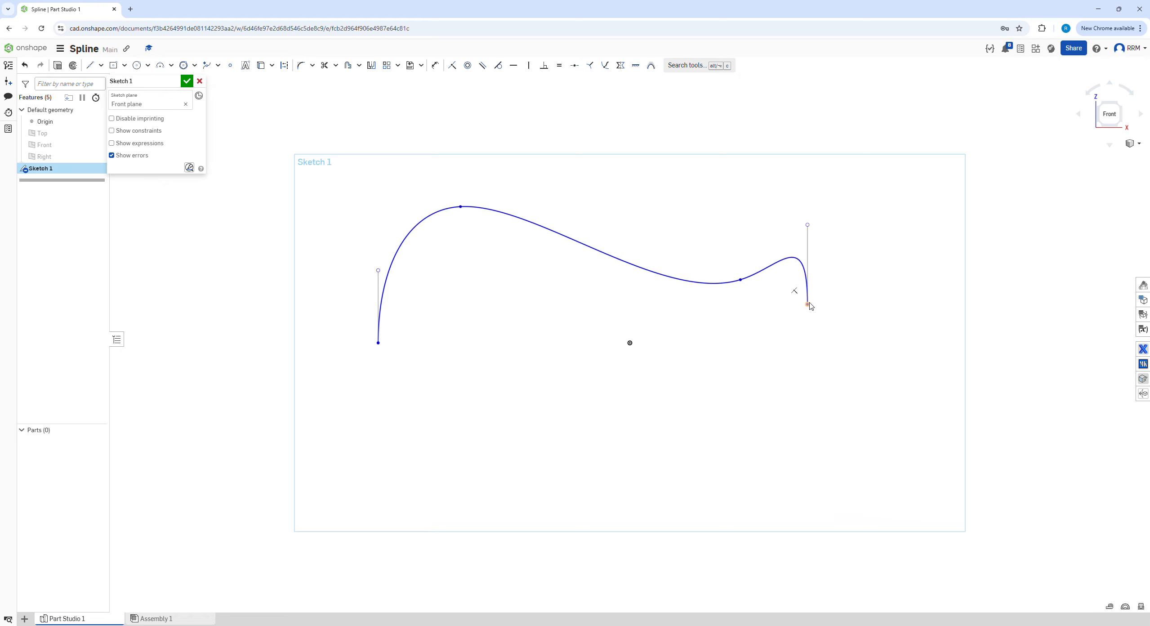
Constrain the spline's right endpoint horizontal with the origin.
click(807, 305)
click(629, 342)
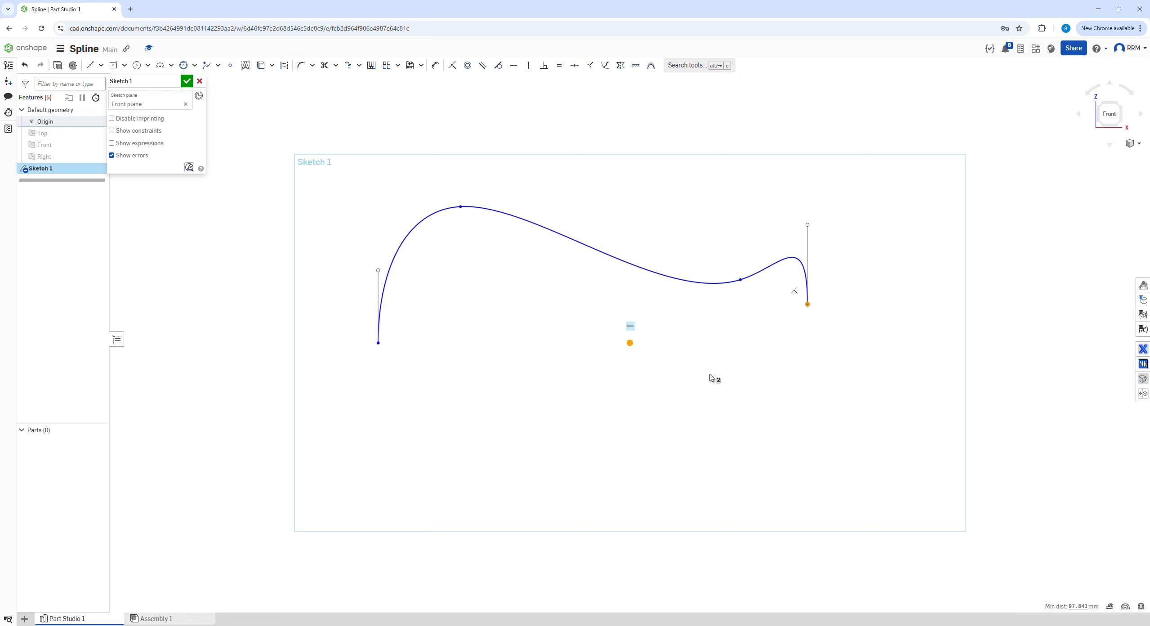
key(h)
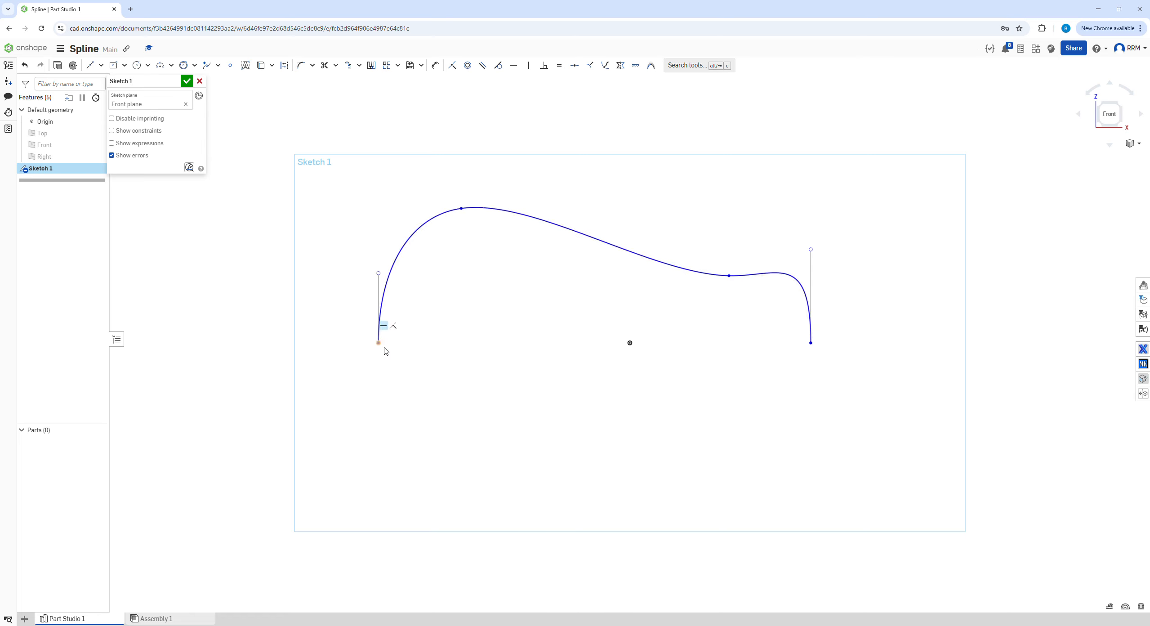
Dimension the horizontal distance from the spline's left endpoint to the origin as 130 mm.
key(u)
click(379, 343)
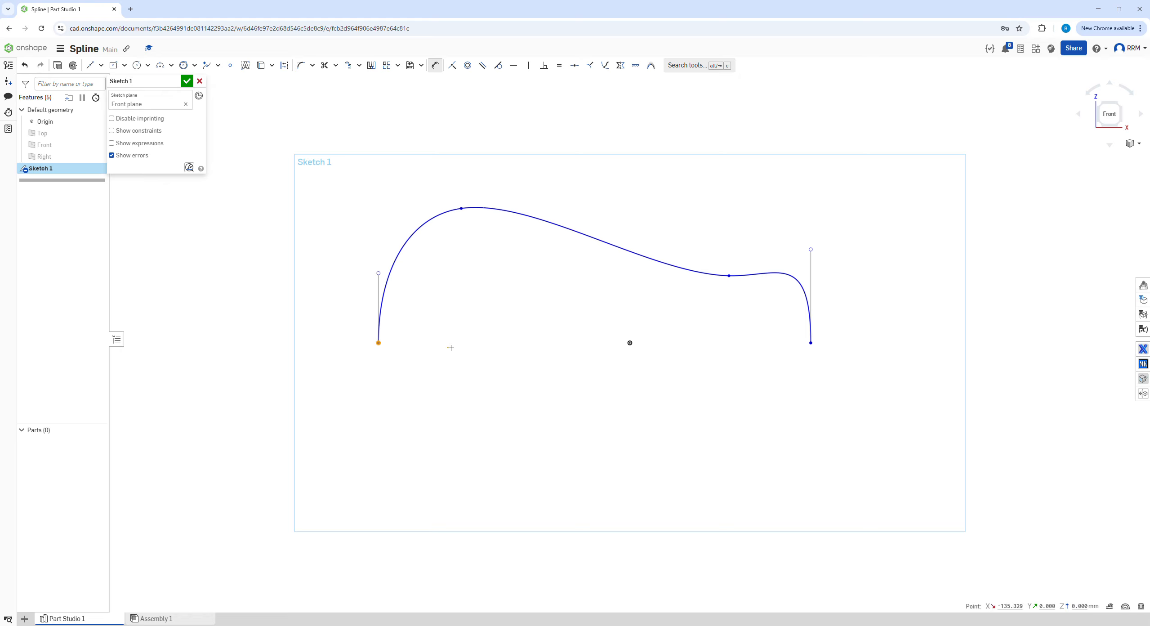
click(629, 342)
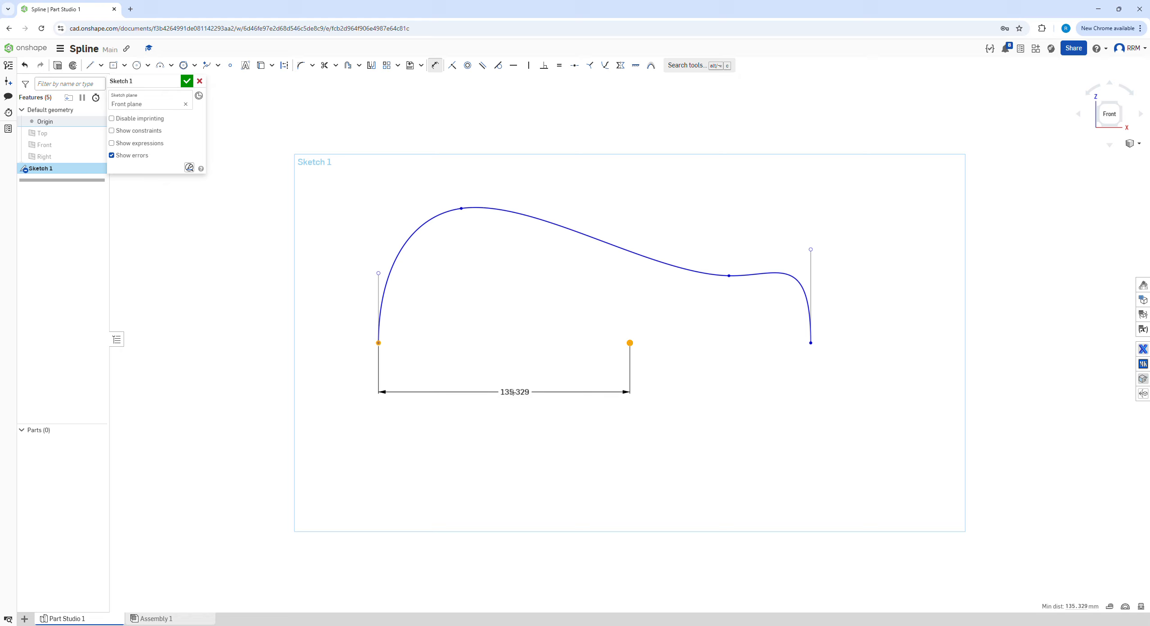
click(511, 393)
text(130)
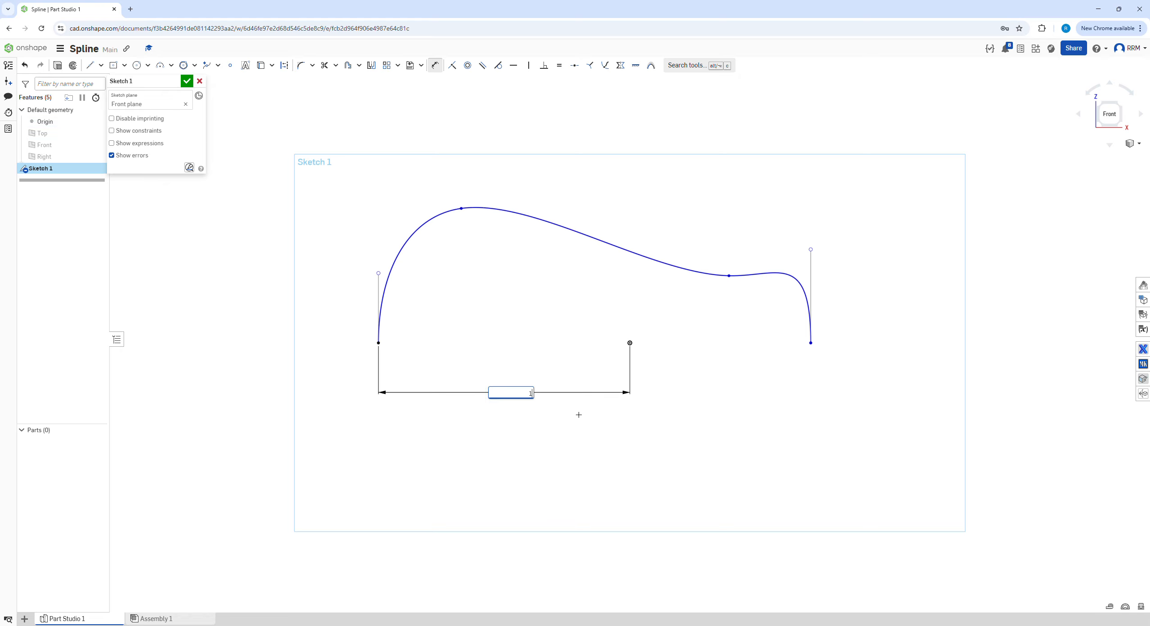
key(Return)
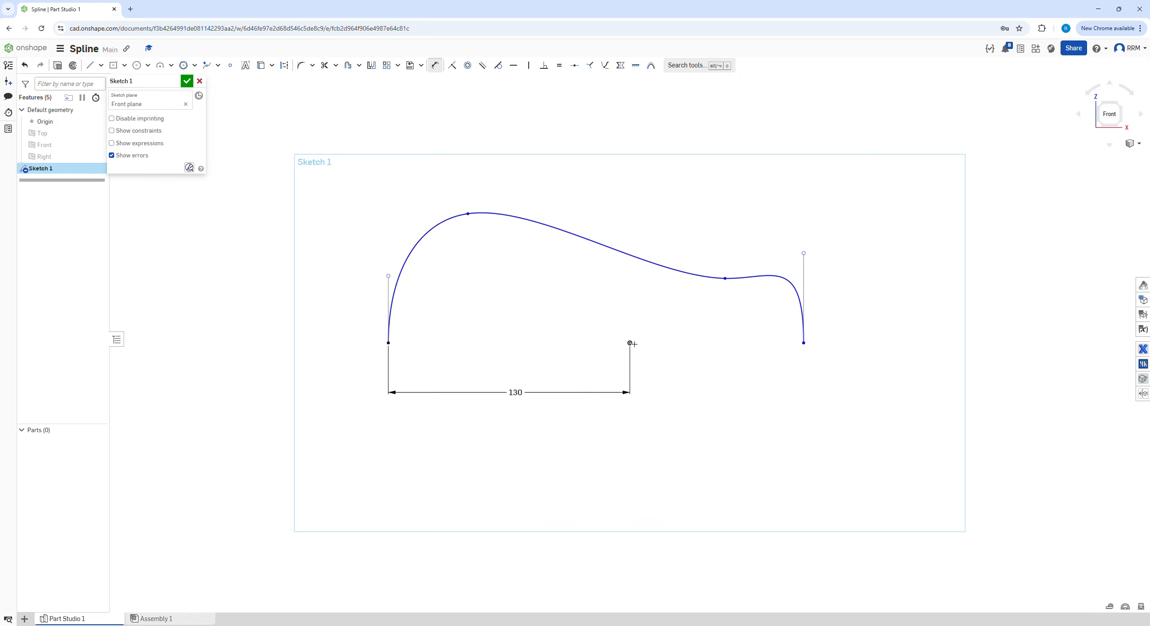
Dimension the origin to the spline's right endpoint as 80 mm and line up the 130 mm dimension with it.
click(629, 342)
click(803, 343)
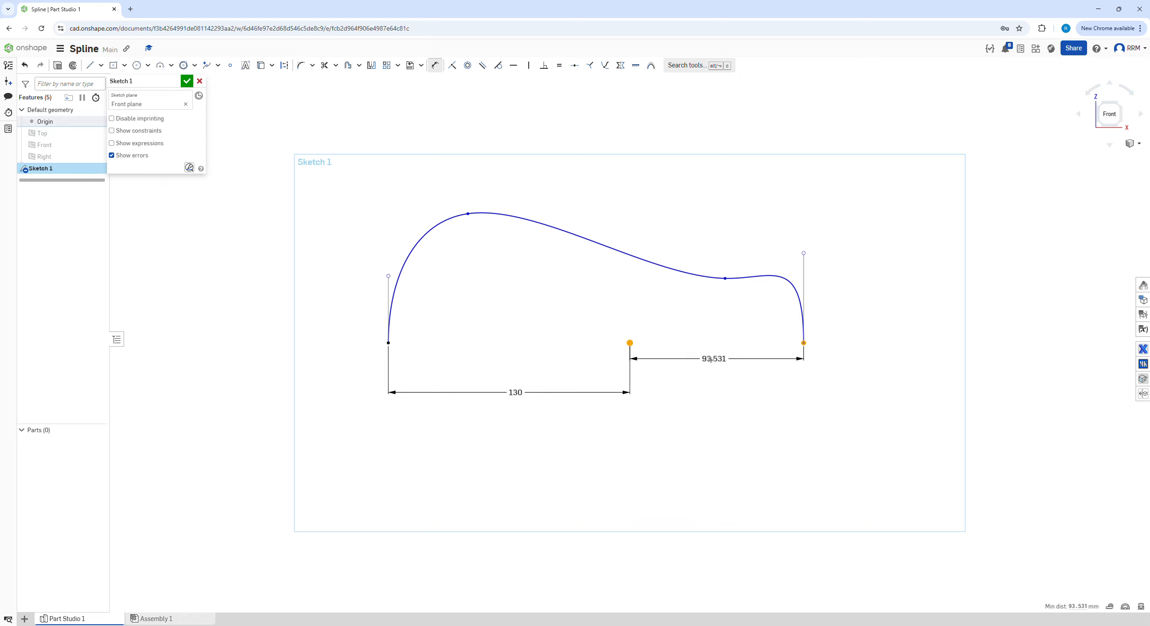
click(731, 379)
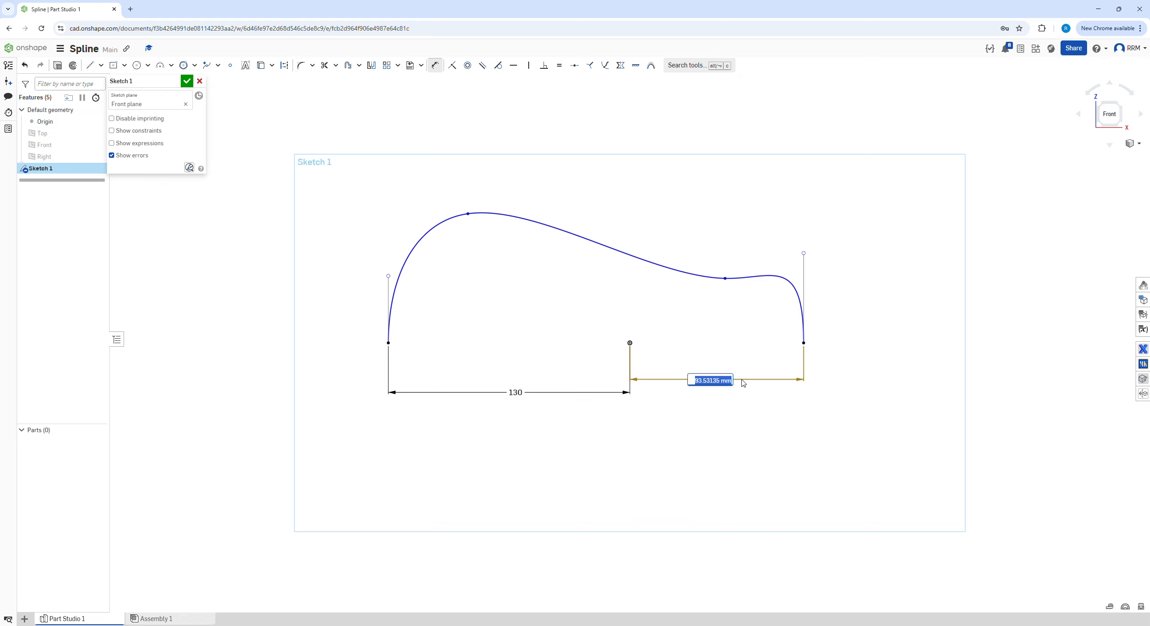
text(80)
key(Return)
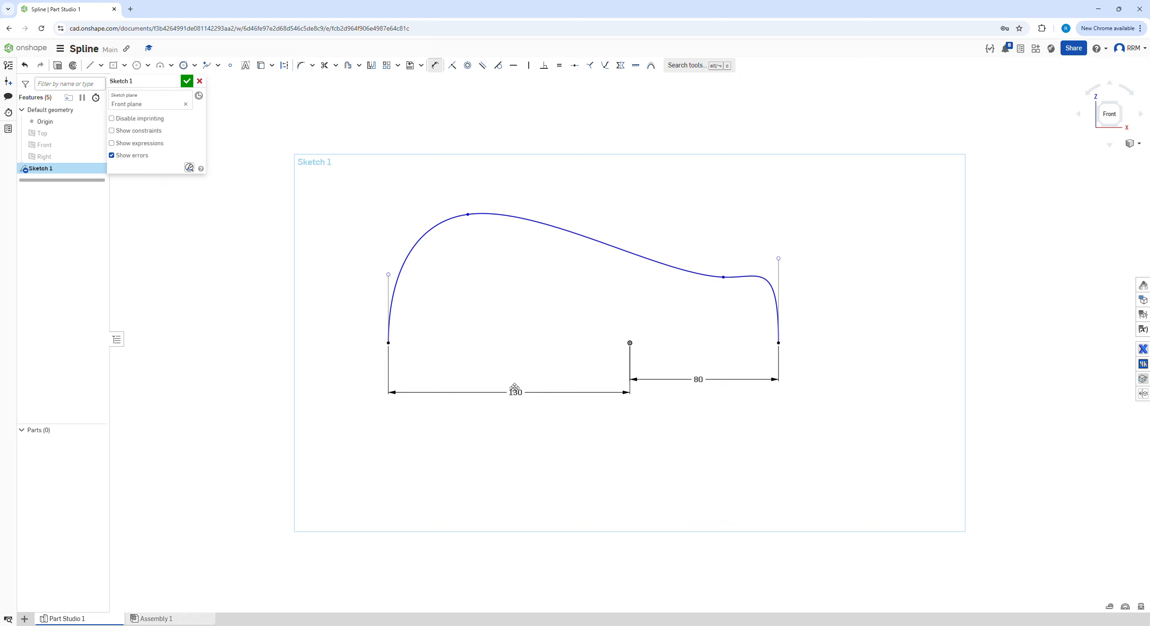
drag(514, 388, 516, 374)
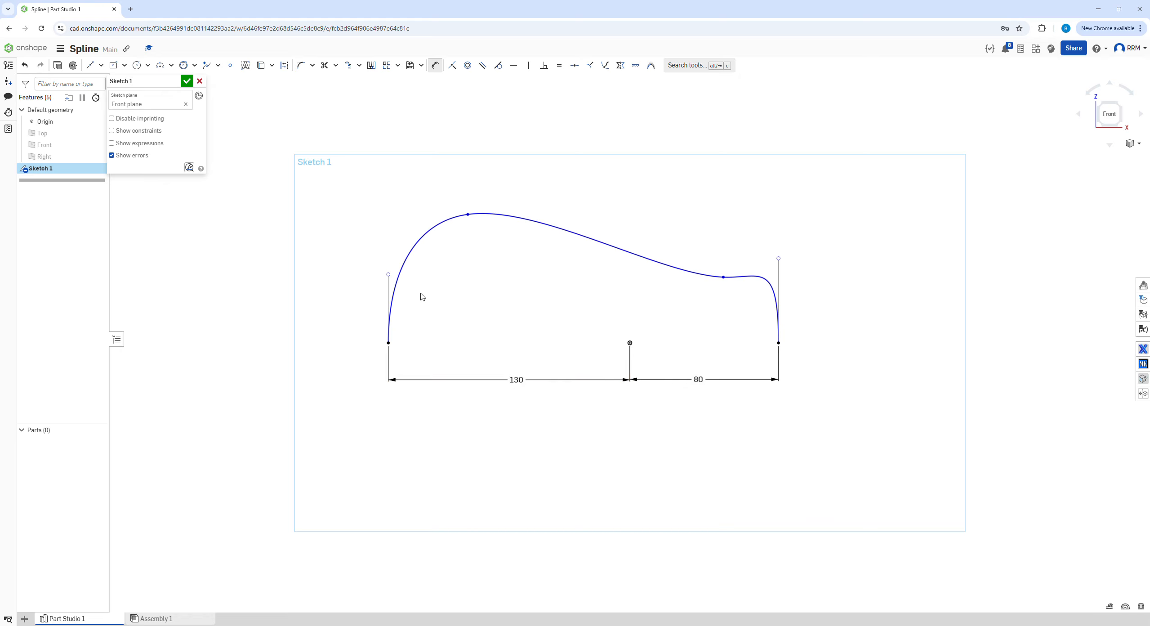
Dimension the spline's left tangent handle to 30 mm and its right tangent handle to 50 mm.
click(388, 295)
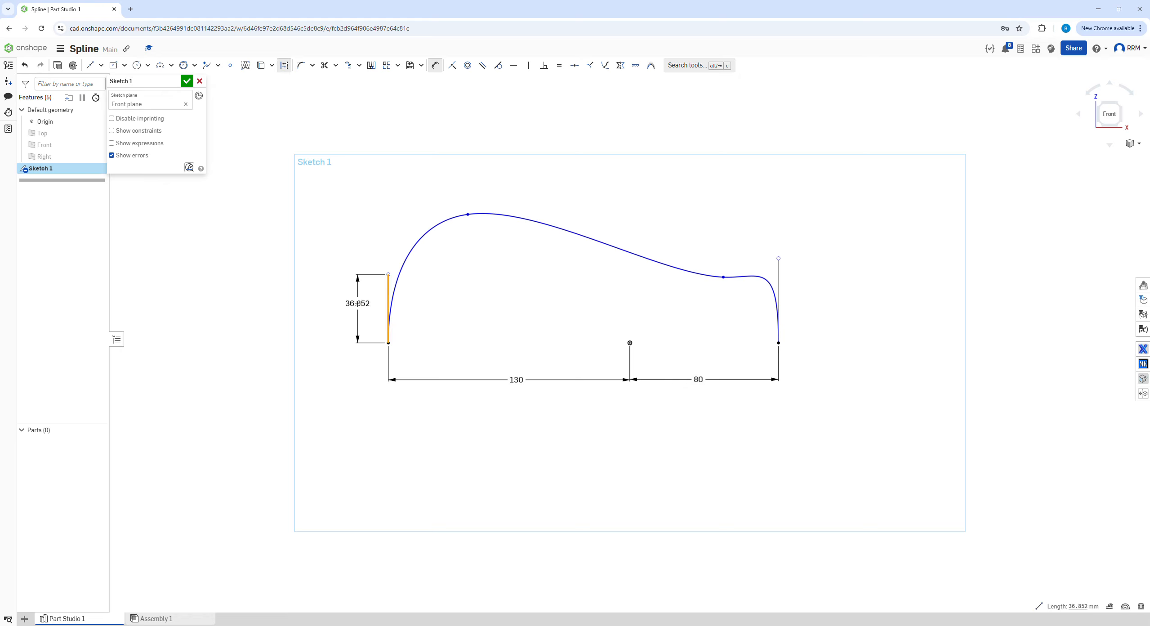
click(357, 303)
text(30)
key(Return)
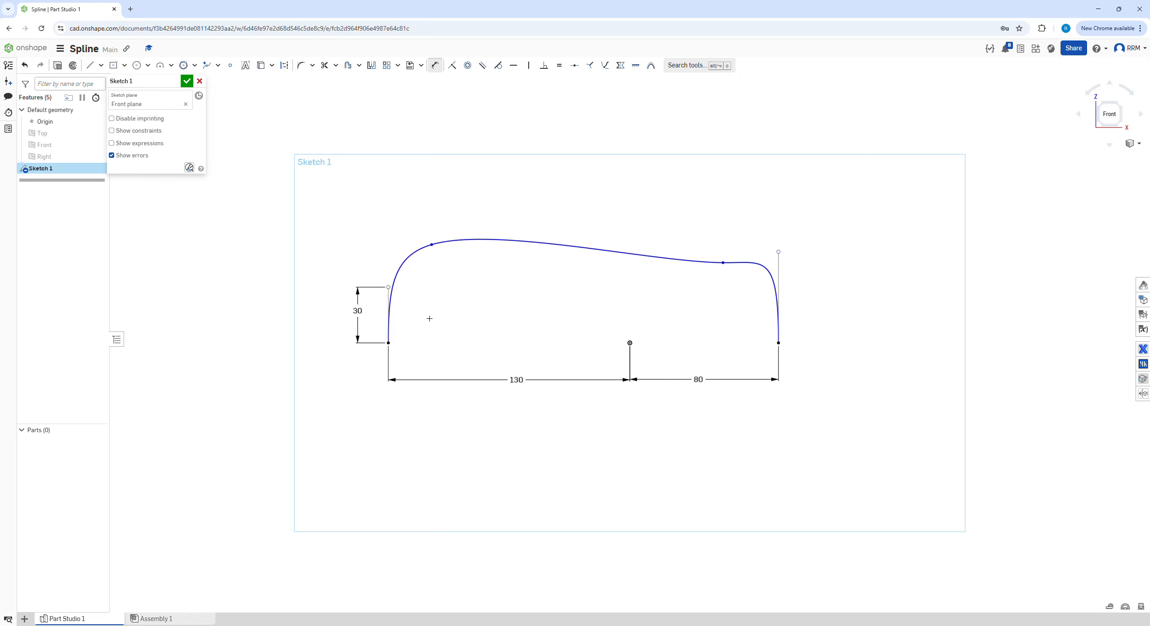
click(778, 288)
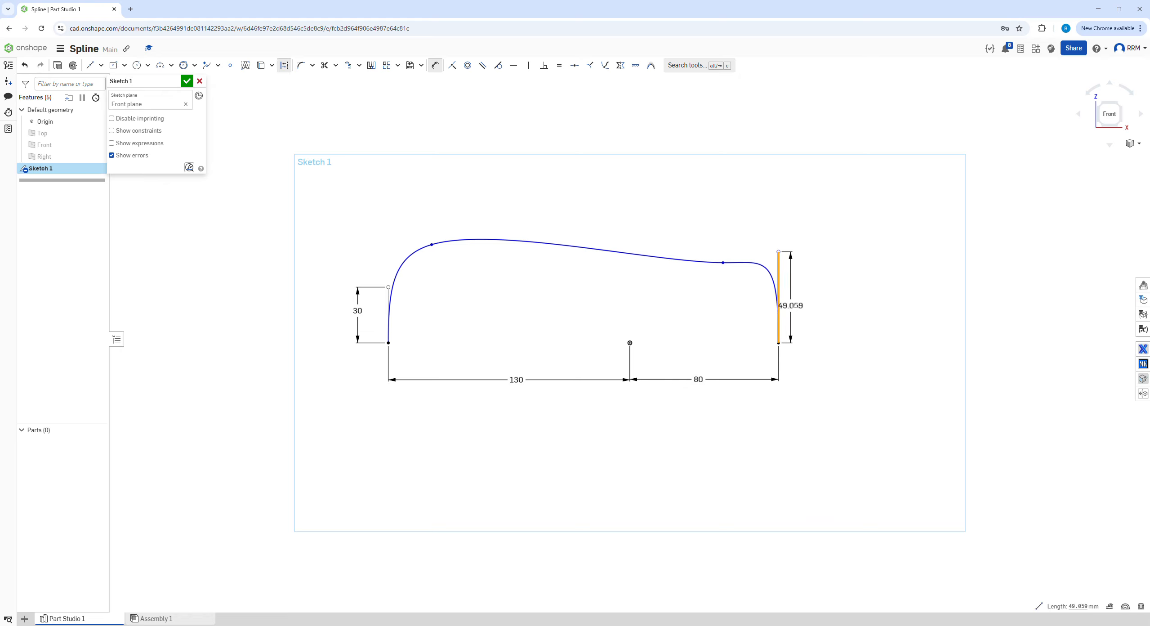
click(804, 309)
text(50)
key(Return)
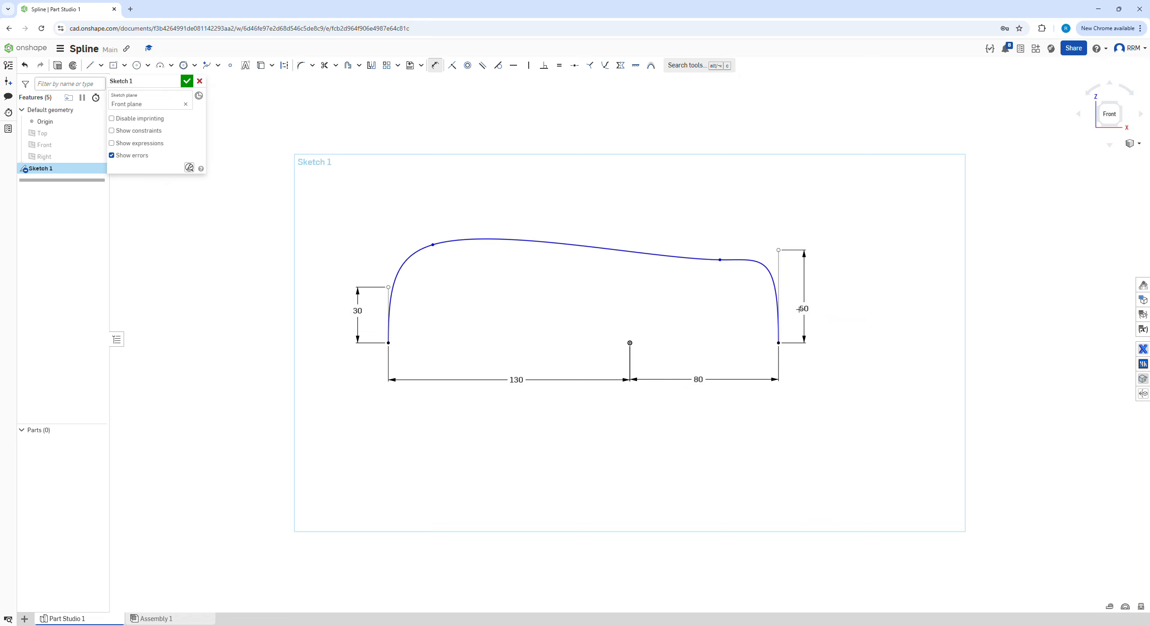
key(Escape)
Reshape the spline by pulling the right interior point down near the origin and the left one up into a tall crest.
drag(670, 279, 660, 314)
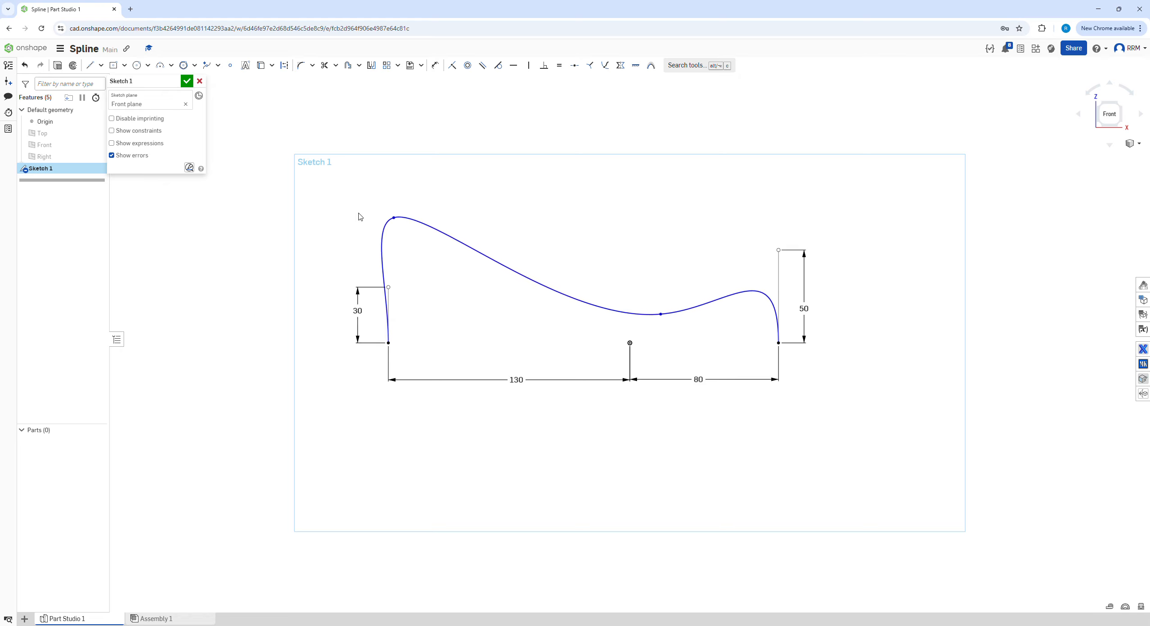
drag(401, 226, 514, 187)
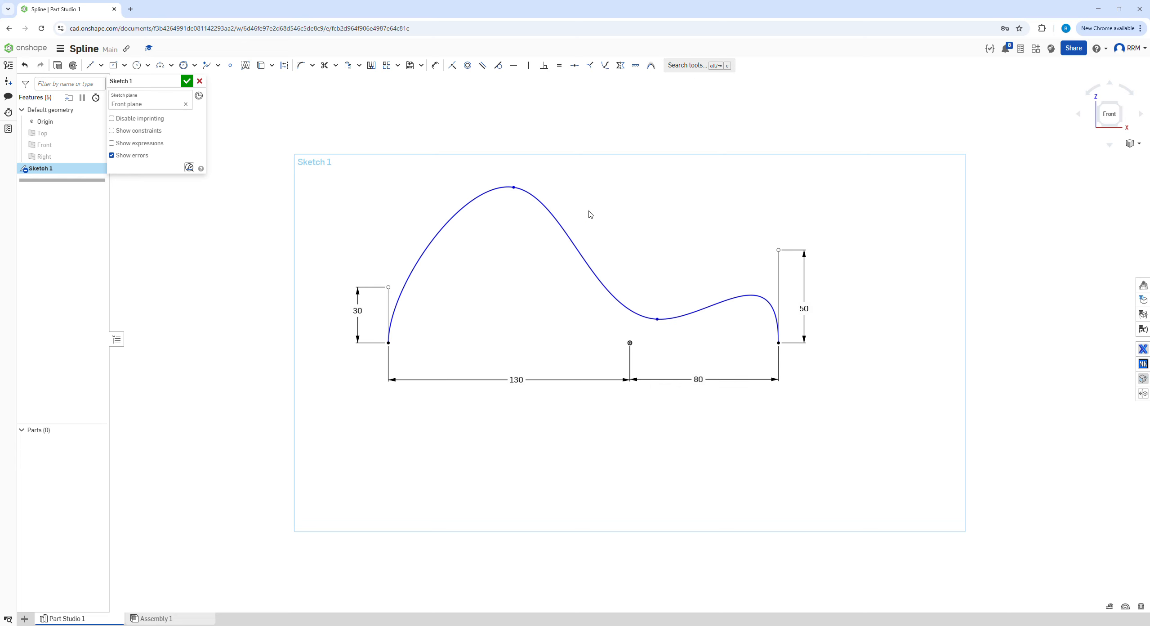
Draw a three-sided construction-line frame about 96 mm high over the spline, connecting its left endpoint to its right endpoint.
click(101, 66)
click(102, 81)
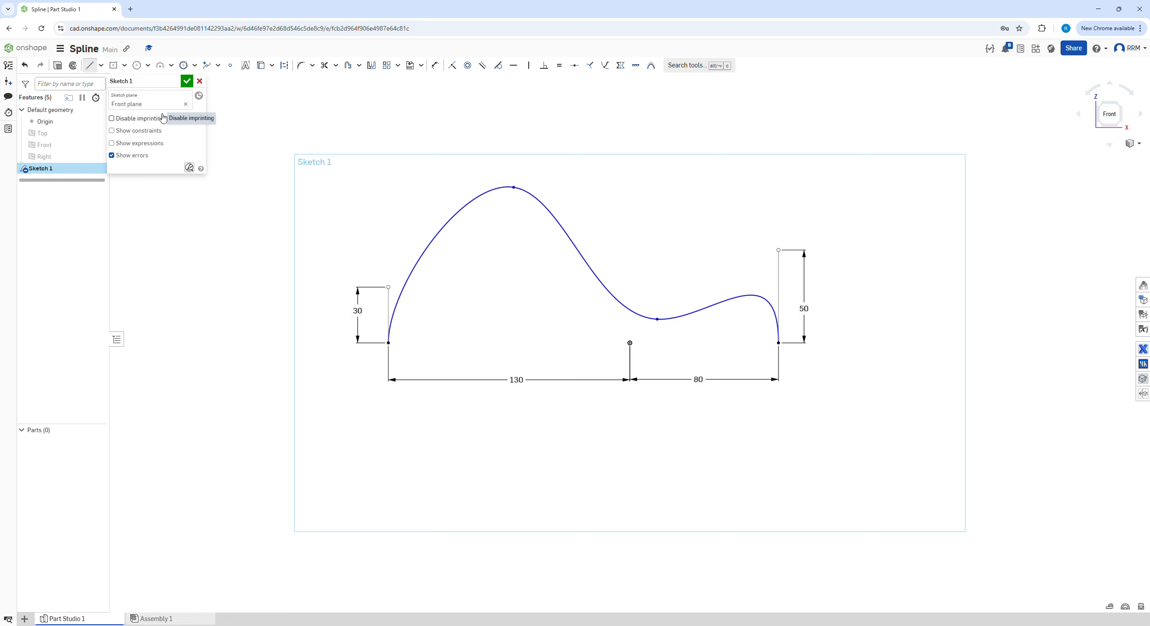
click(288, 67)
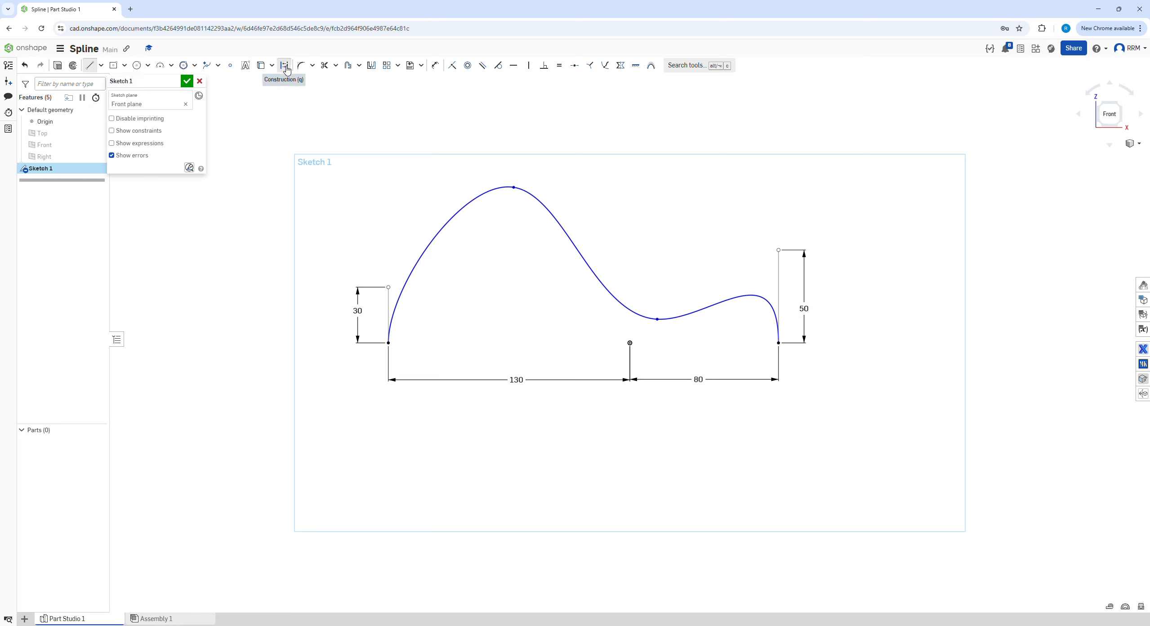
click(388, 343)
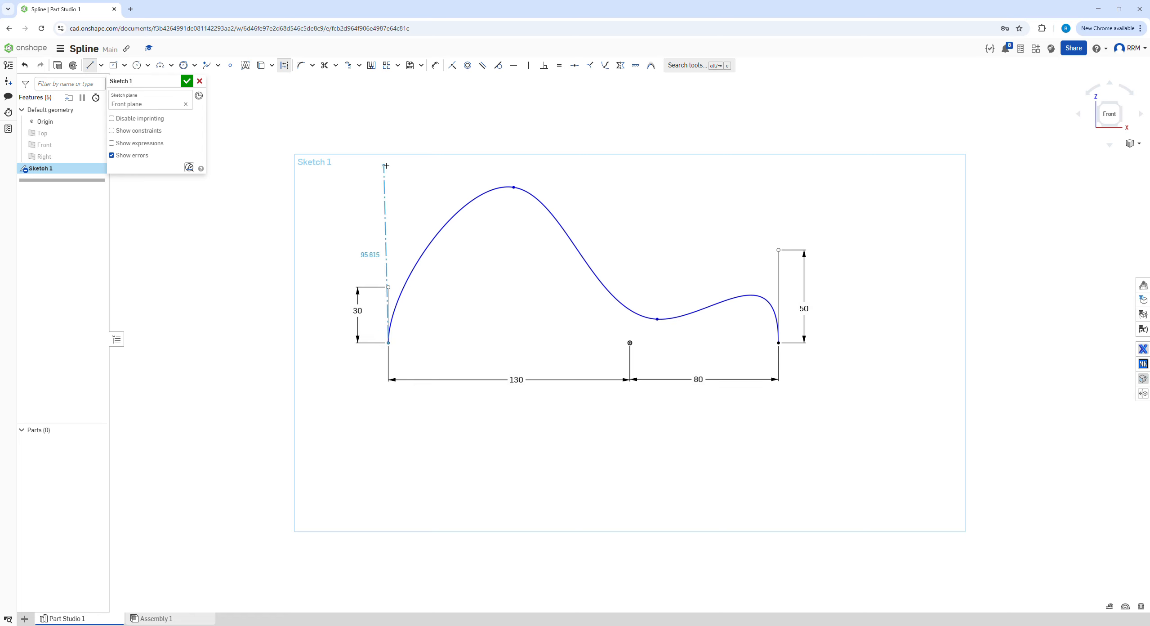
click(389, 164)
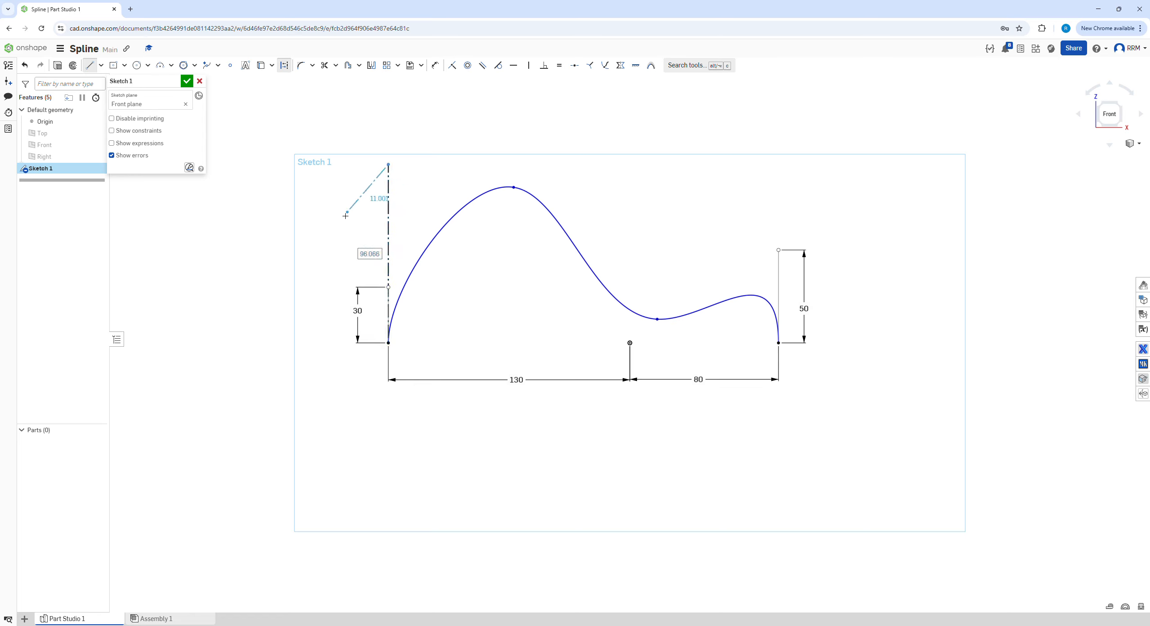
click(772, 164)
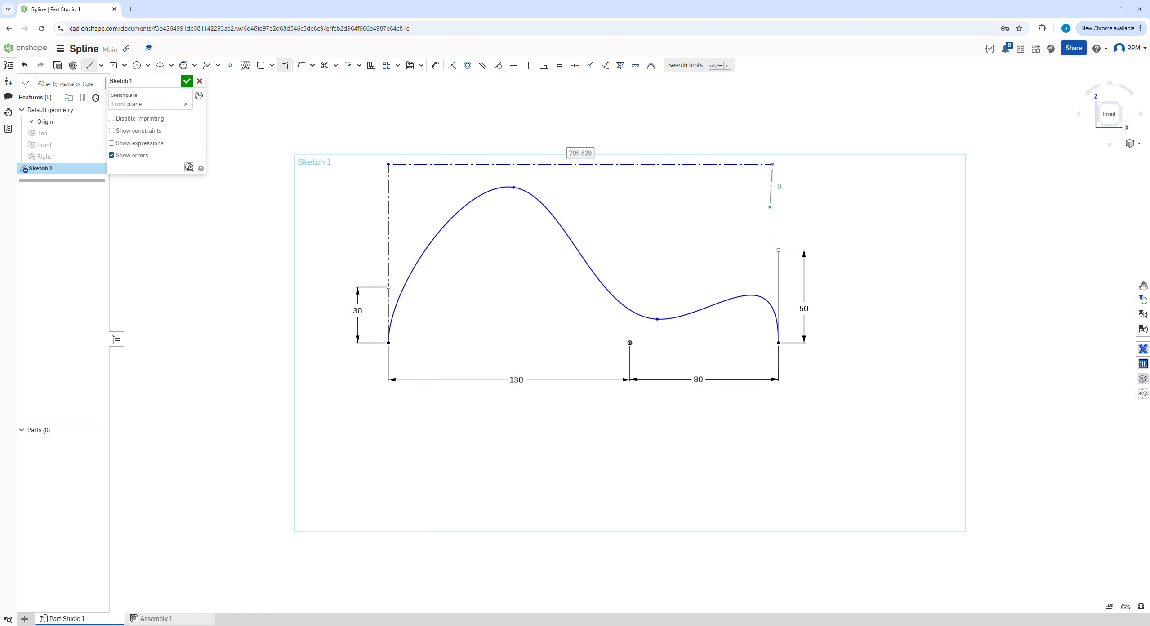
click(778, 341)
key(Escape)
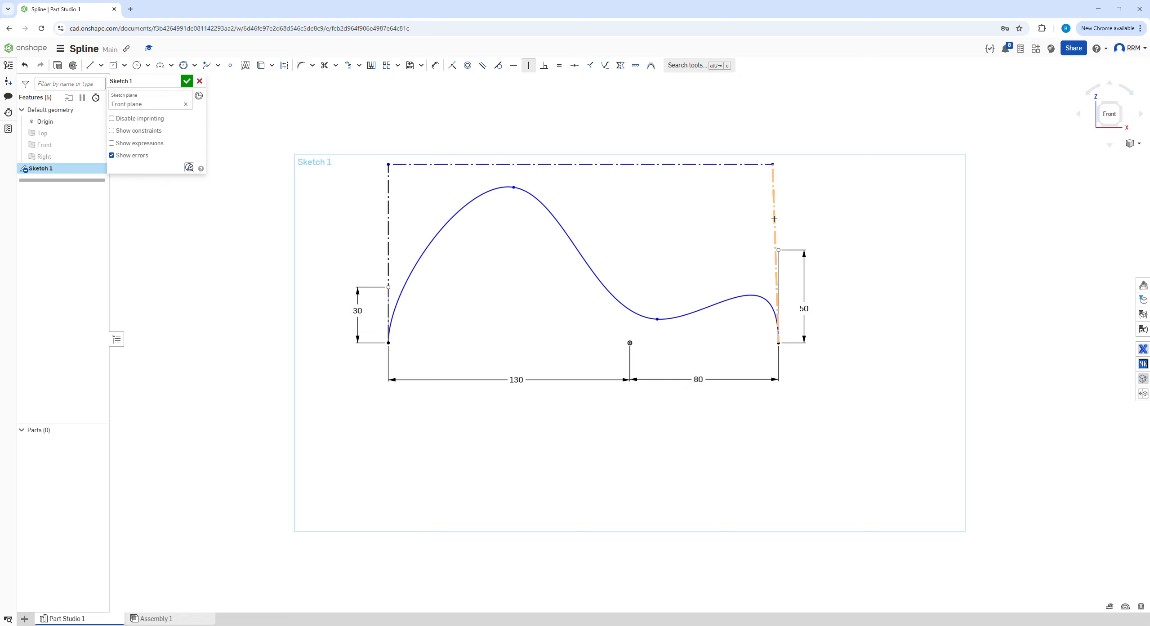
Constrain the construction frame's right side vertical and undo the extra vertical constraint applied to its horizontal line.
click(774, 219)
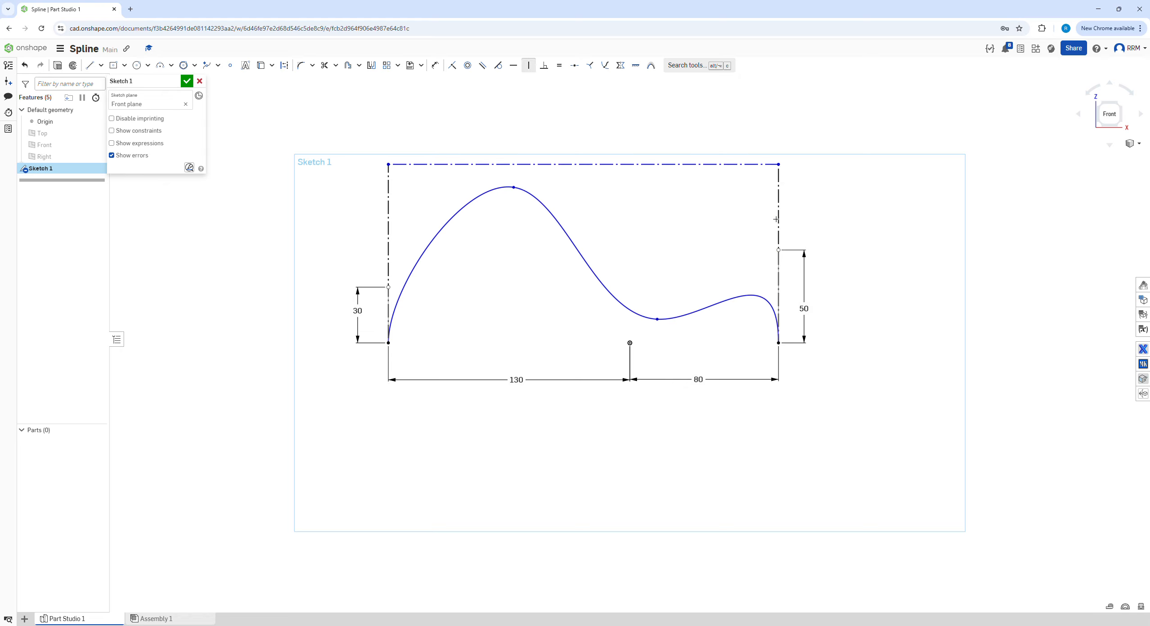
click(492, 164)
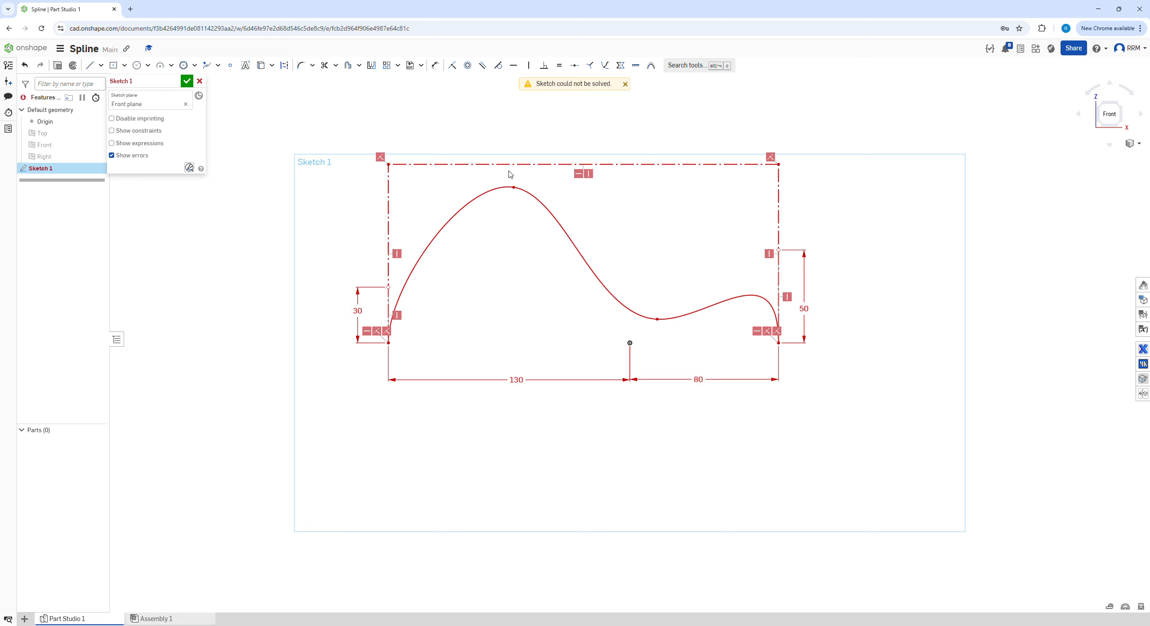
key(ctrl+z)
Dimension the height from the origin to the frame's horizontal construction line as 90 mm.
mouse_move(508, 164)
mouse_down()
mouse_move(512, 180)
mouse_move(513, 164)
mouse_up()
key(d)
click(513, 164)
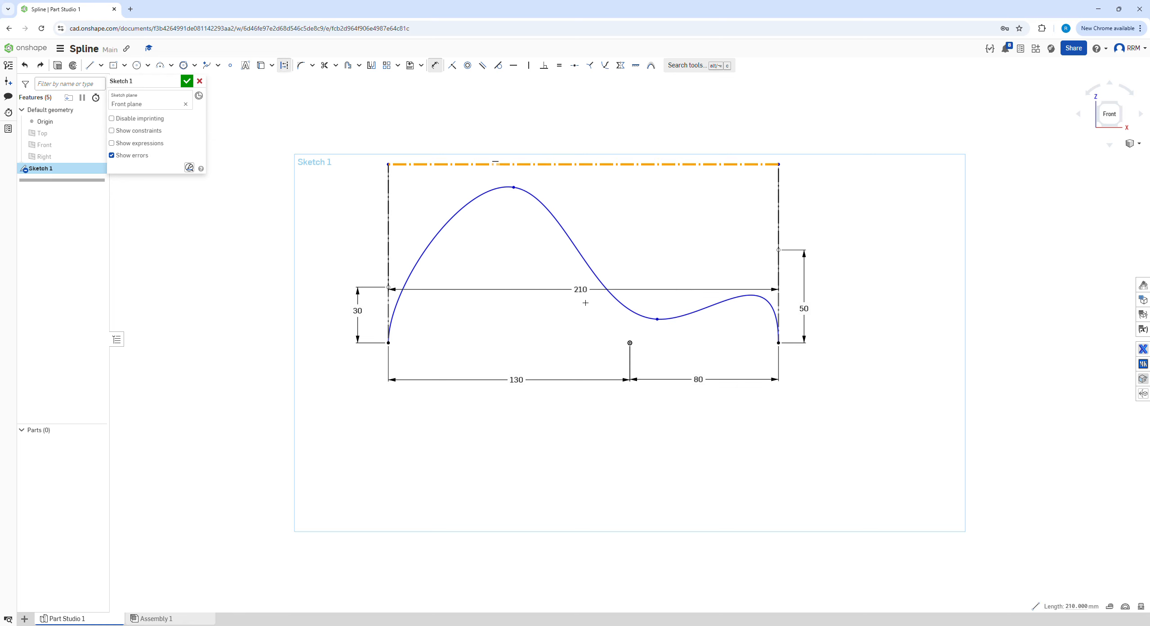
click(629, 342)
click(319, 269)
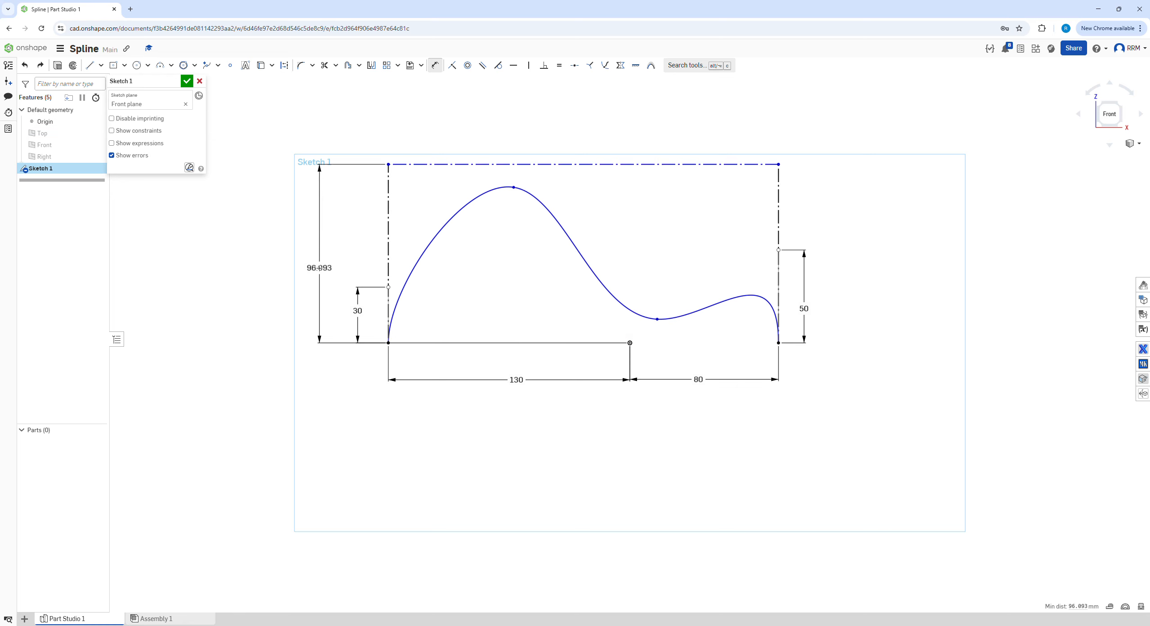
text(90)
key(Return)
key(Escape)
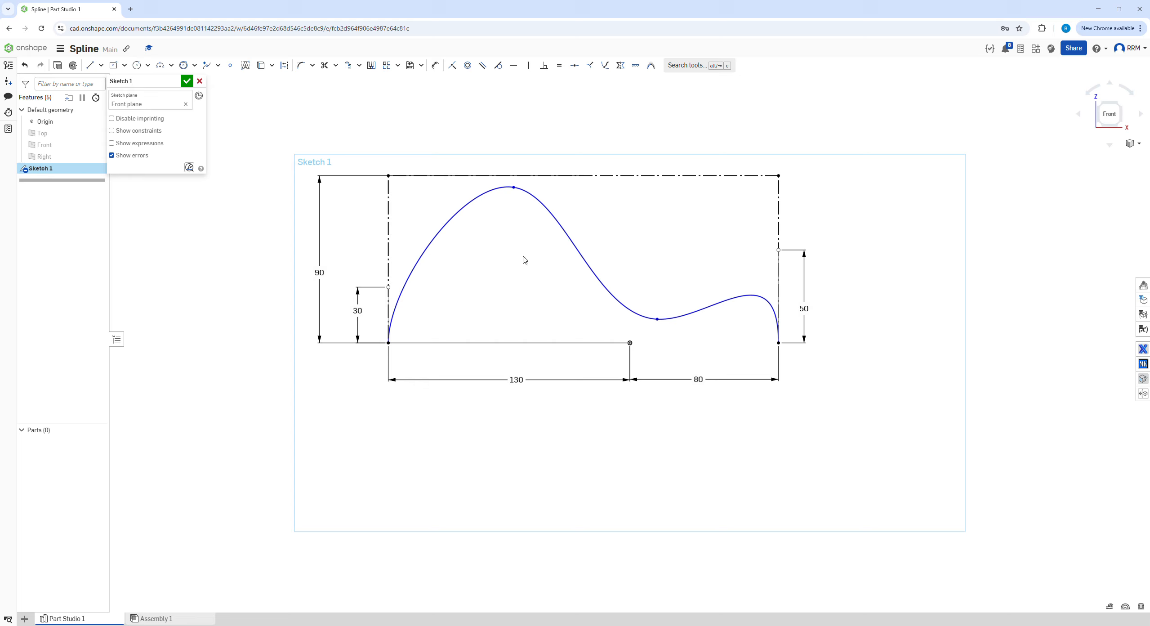
Snap the spline's crest point onto the horizontal construction line and dimension it 65 mm from the frame's upper-left corner.
mouse_move(513, 188)
mouse_down()
mouse_move(515, 175)
mouse_move(469, 185)
mouse_move(537, 192)
mouse_move(490, 190)
mouse_move(511, 182)
mouse_up()
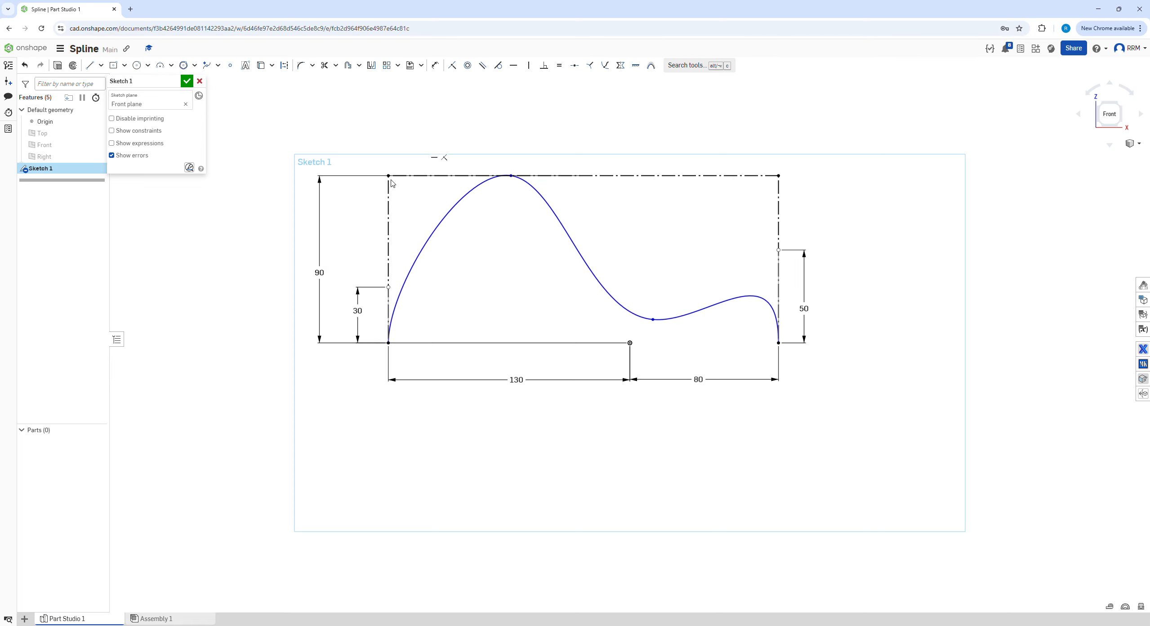
key(d)
click(388, 175)
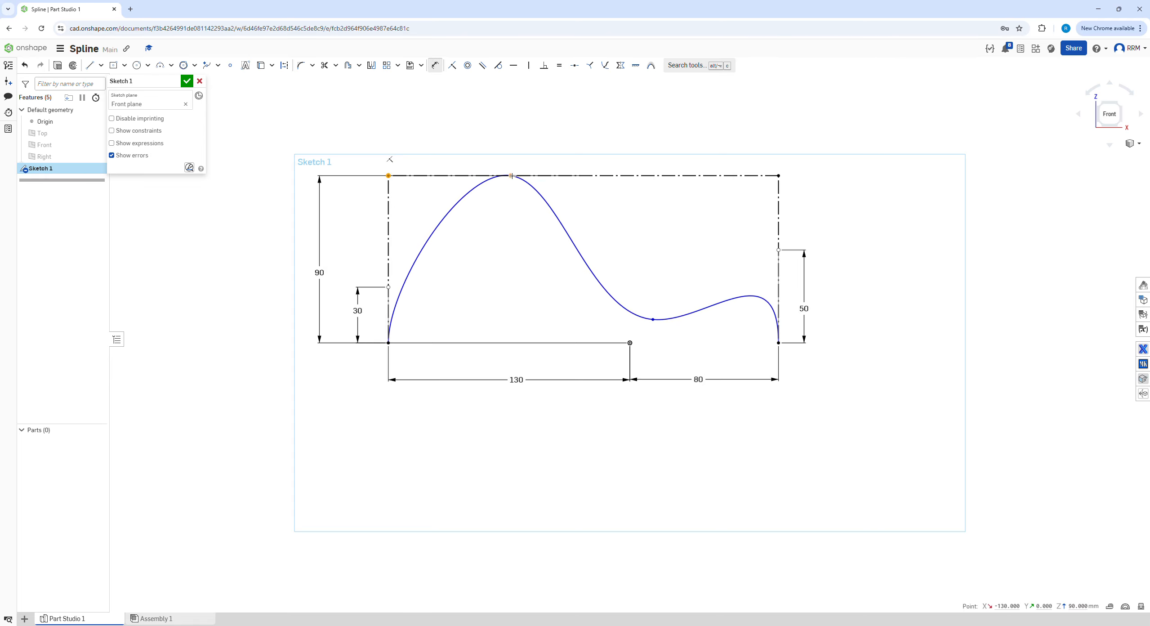
click(511, 176)
click(516, 128)
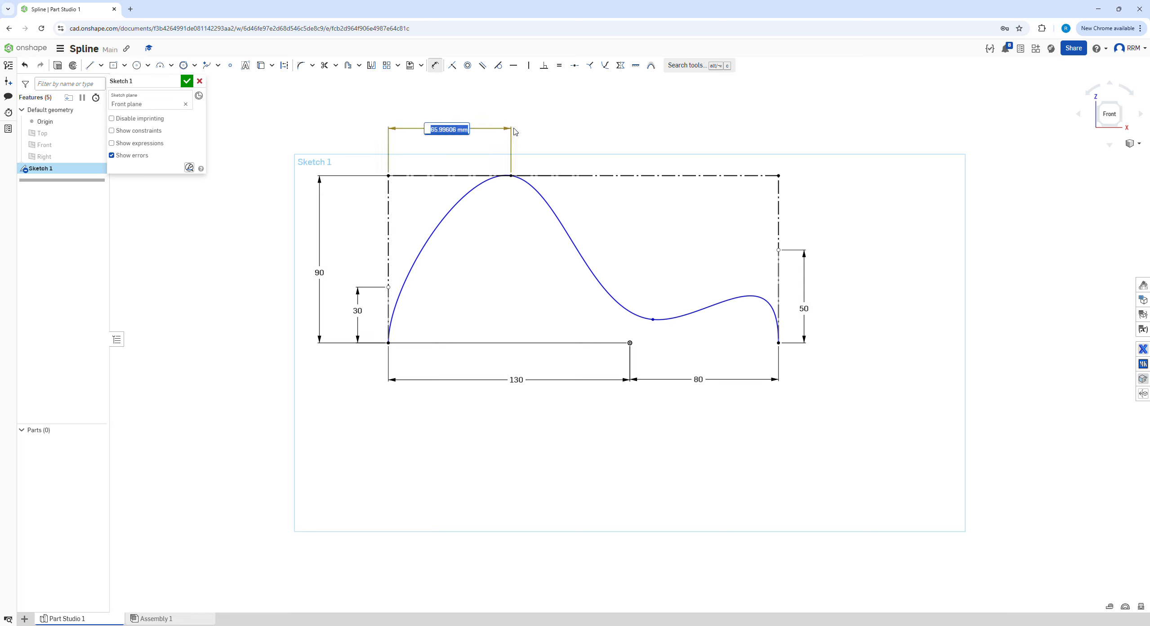
key(Return)
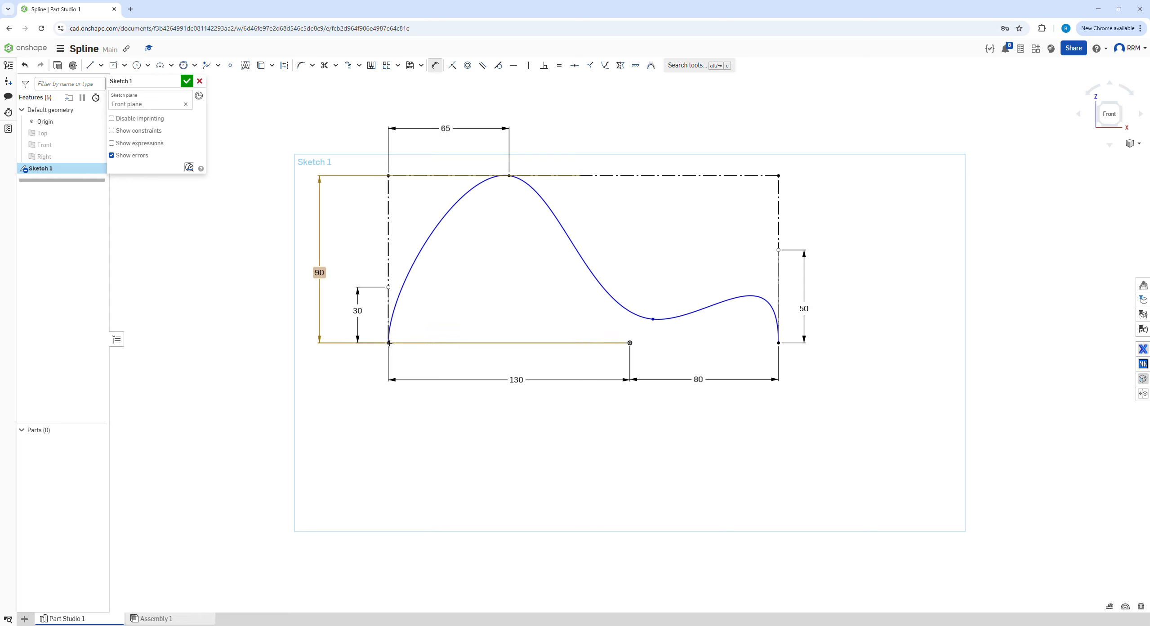
Replace the 80 mm dimension with an overall 210 mm horizontal dimension between the spline's two endpoints.
click(697, 379)
key(Delete)
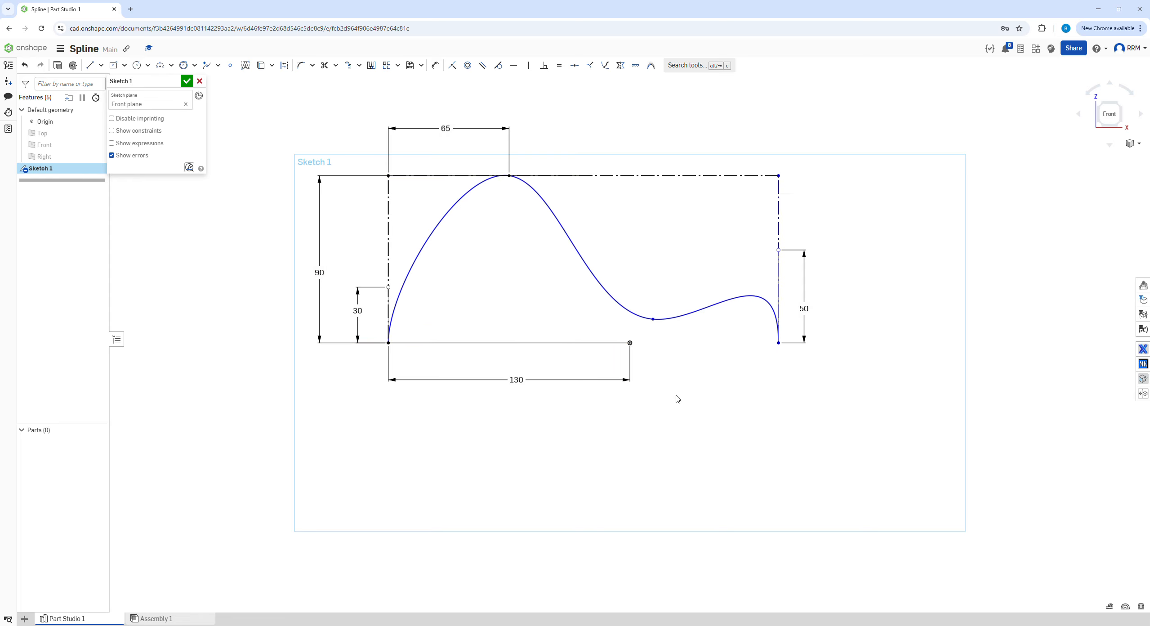
key(d)
click(389, 342)
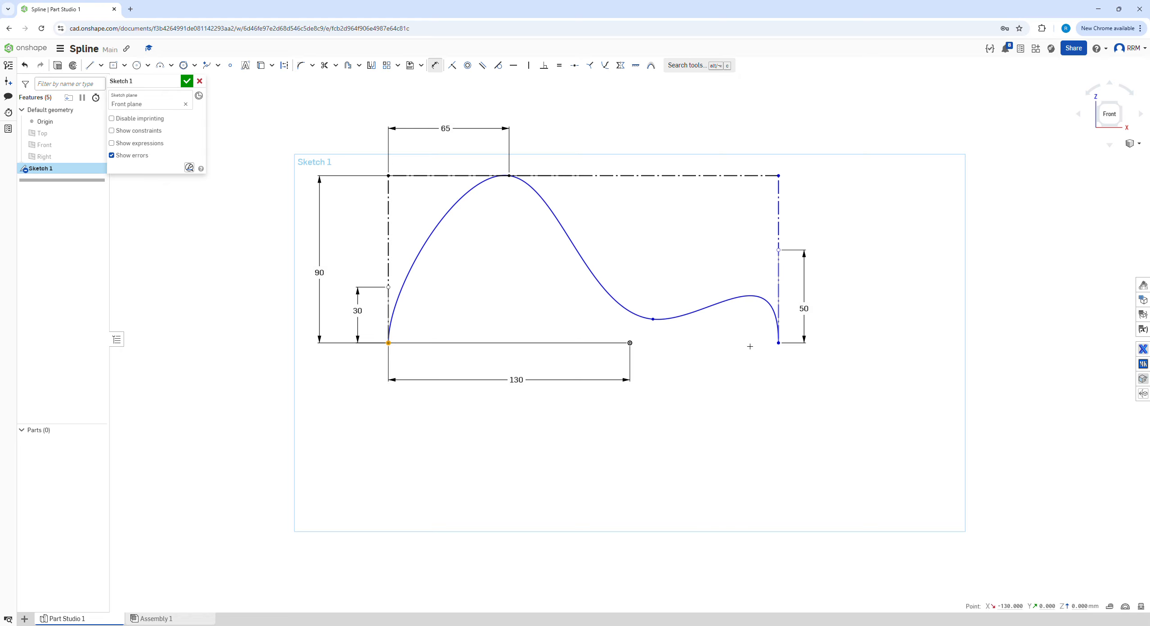
click(778, 343)
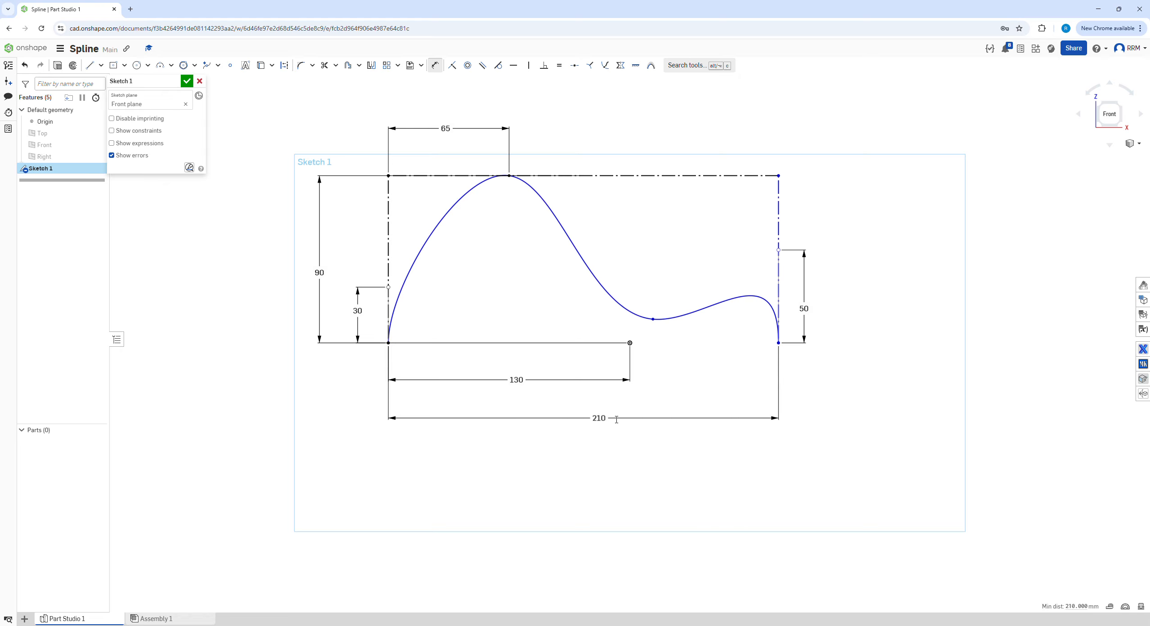
click(746, 422)
key(Return)
key(Escape)
Dimension the horizontal distance from the spline's left endpoint to its lower interior point as 142 mm.
click(388, 343)
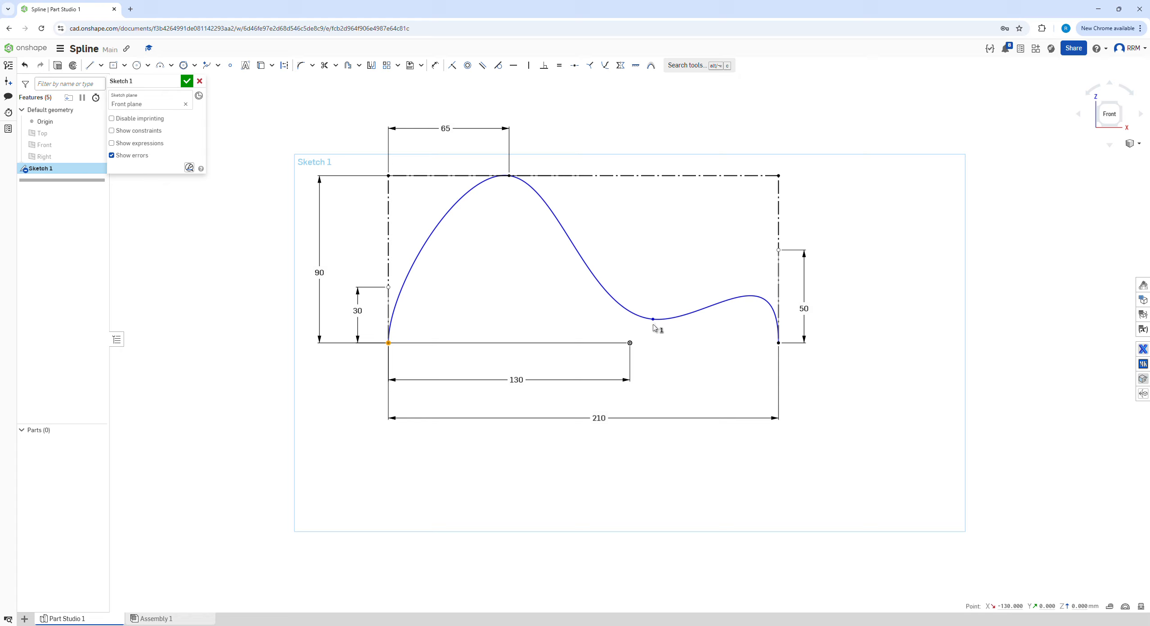
click(735, 136)
key(u)
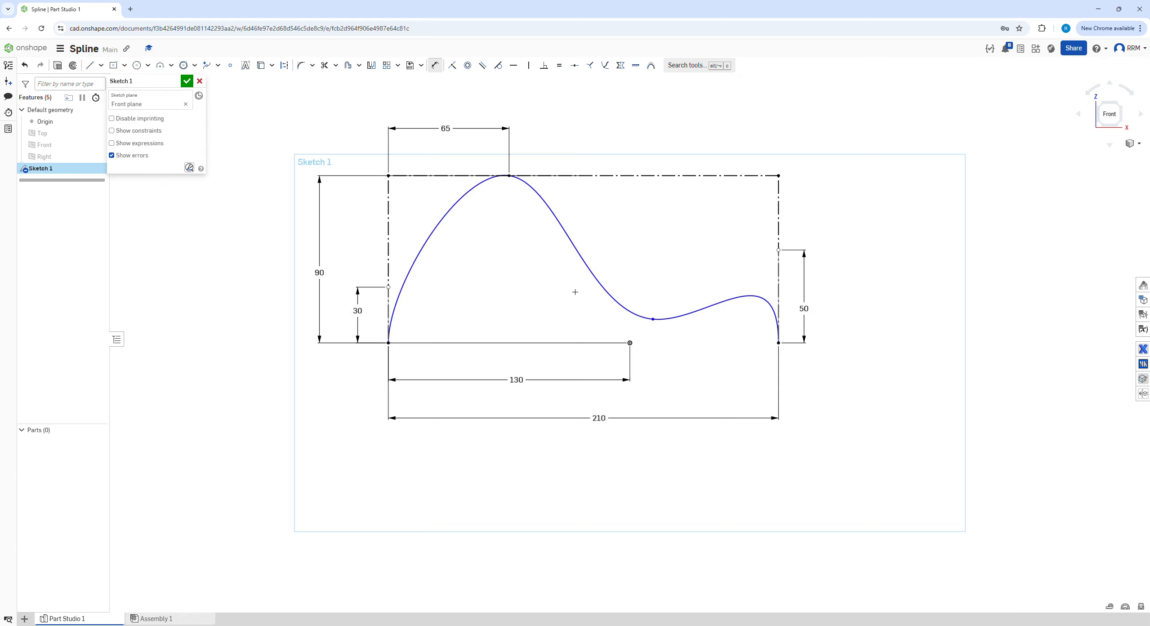
click(388, 343)
click(653, 319)
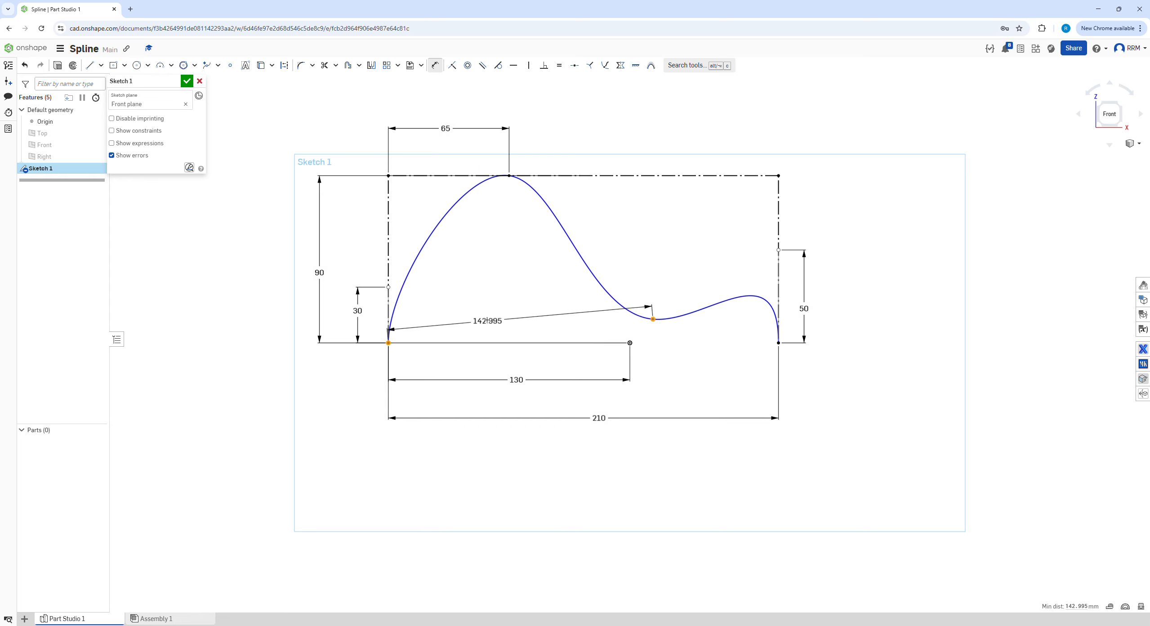
click(527, 397)
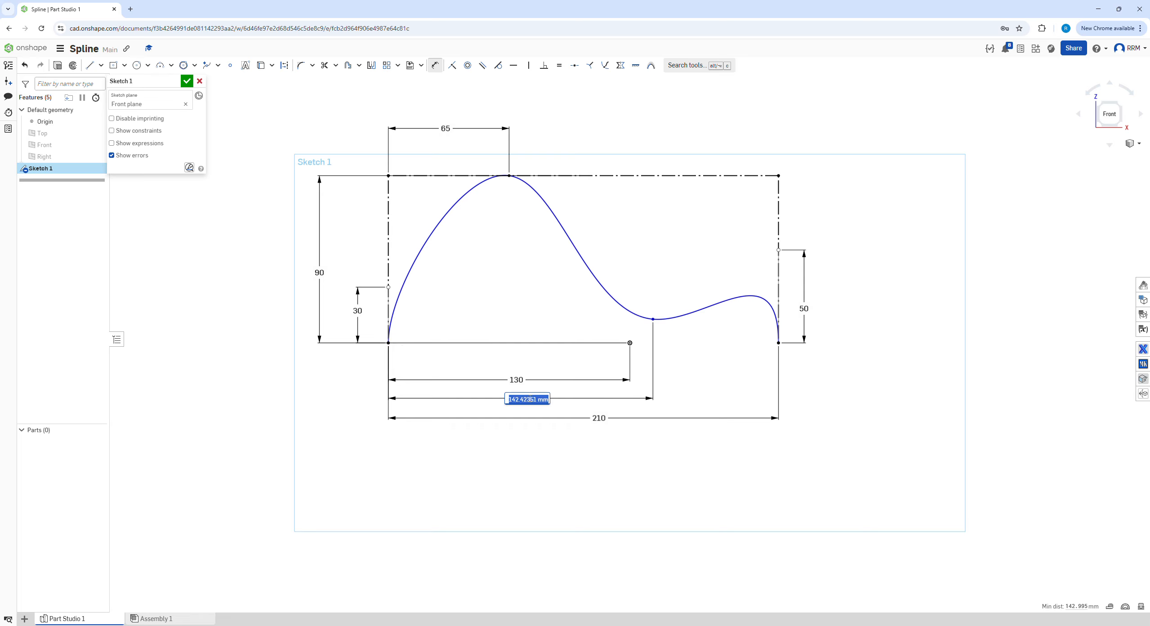
text(142)
key(Return)
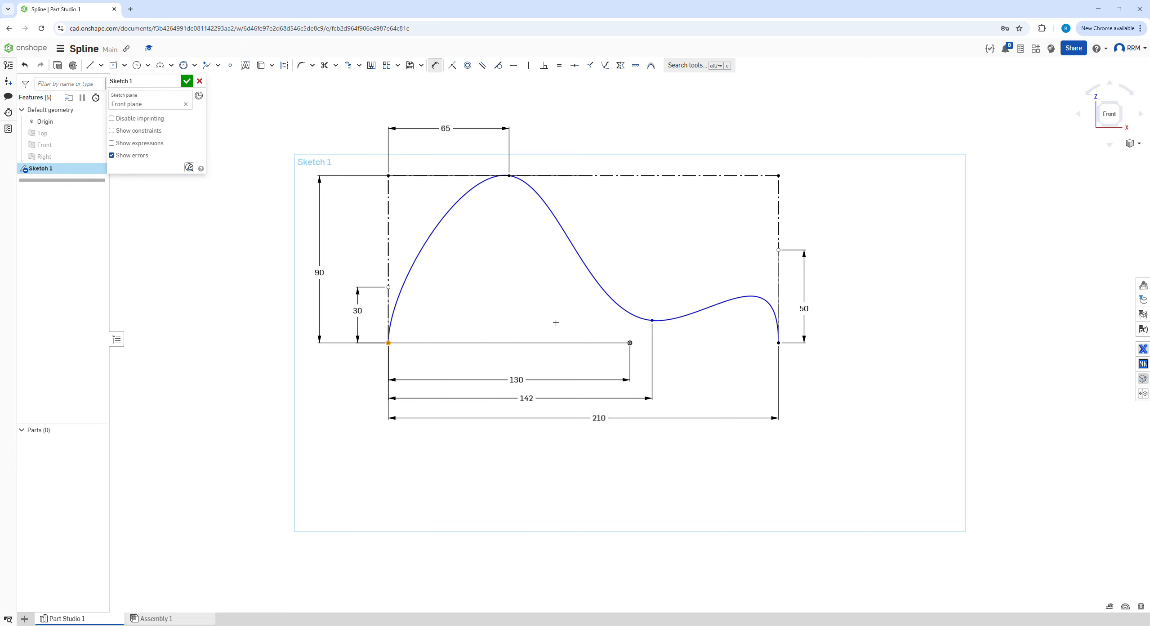
Dimension the lower interior point's height above the spline's left endpoint as 12 mm and move that dimension beside the 30 mm one.
click(652, 320)
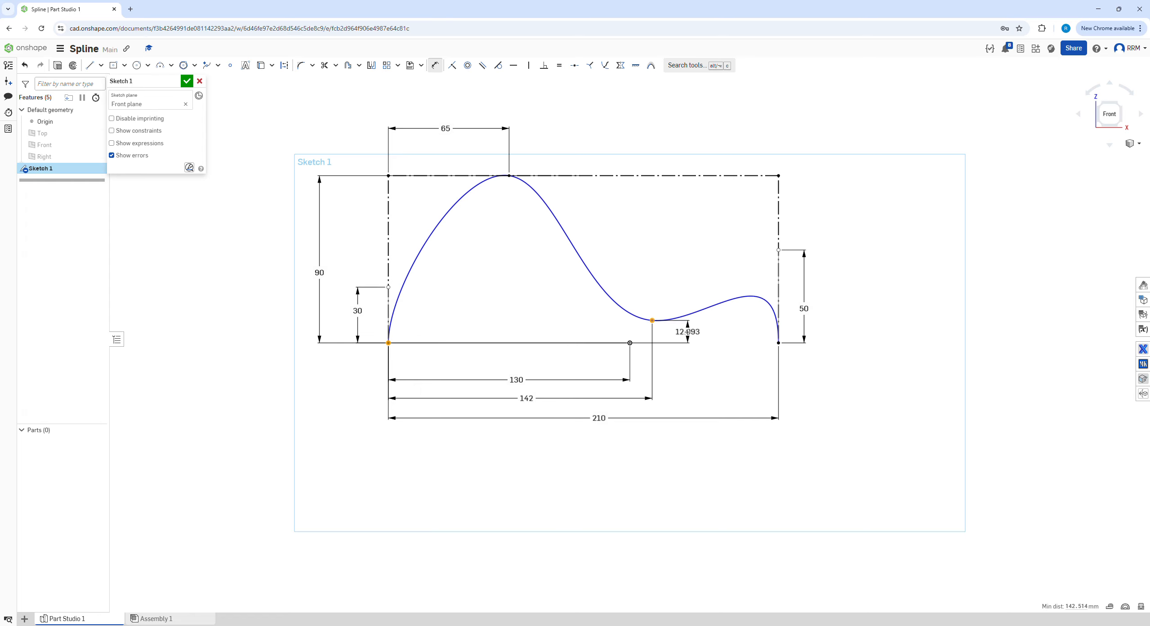
click(687, 332)
text(12)
key(Return)
drag(685, 329, 375, 329)
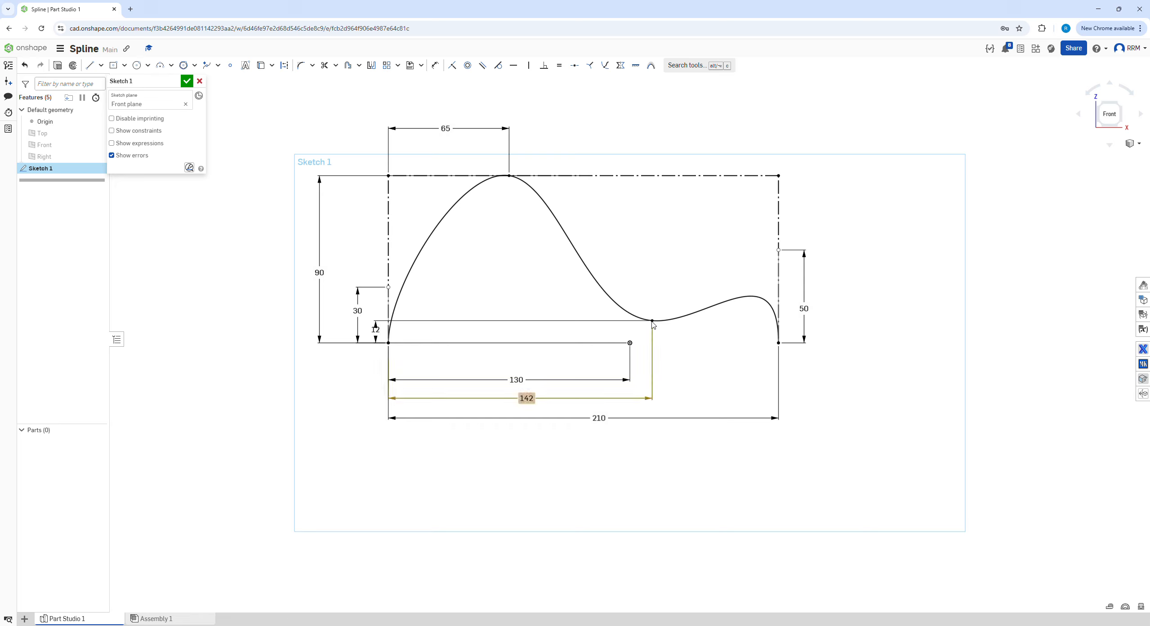
Trim the main spline curve out of the sketch, keeping the construction frame.
click(630, 343)
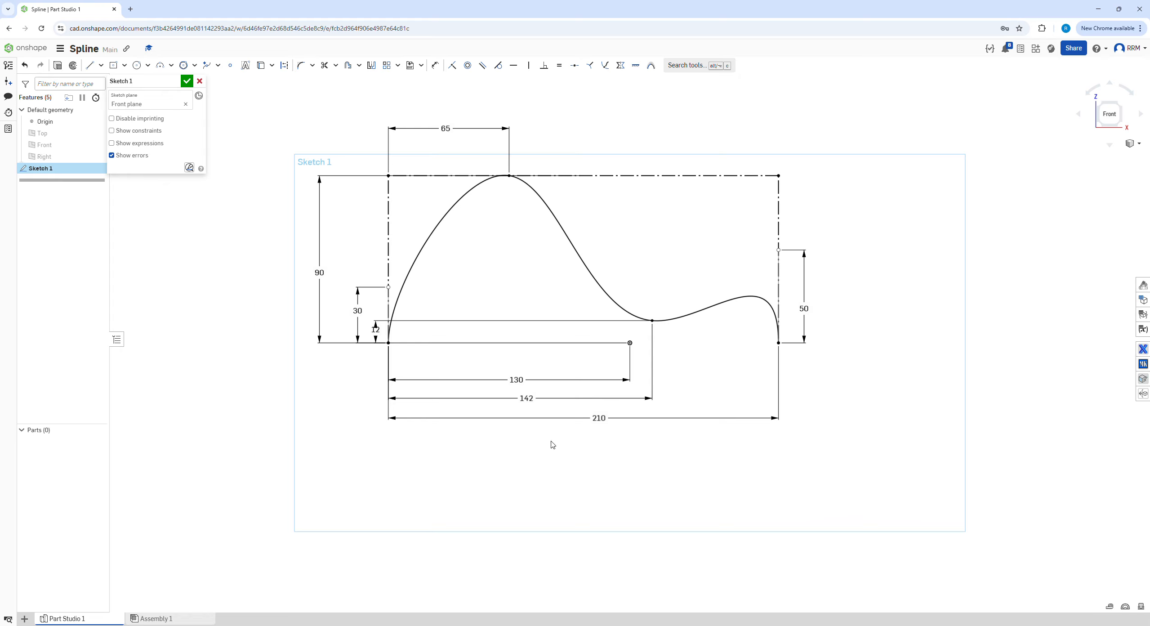
key(m)
mouse_move(480, 280)
mouse_down()
mouse_move(423, 212)
mouse_move(590, 214)
mouse_up()
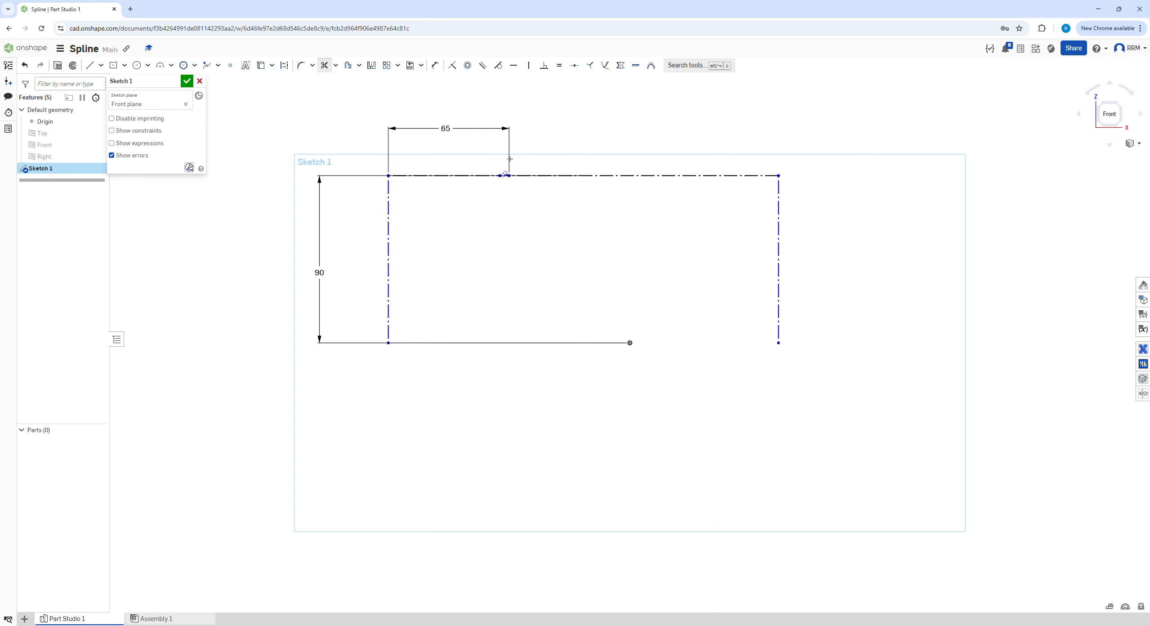
Trim the small spline remnant at the former crest and delete the leftover point on the horizontal construction line.
scroll(510, 159, down, 5)
scroll(508, 166, up, 4)
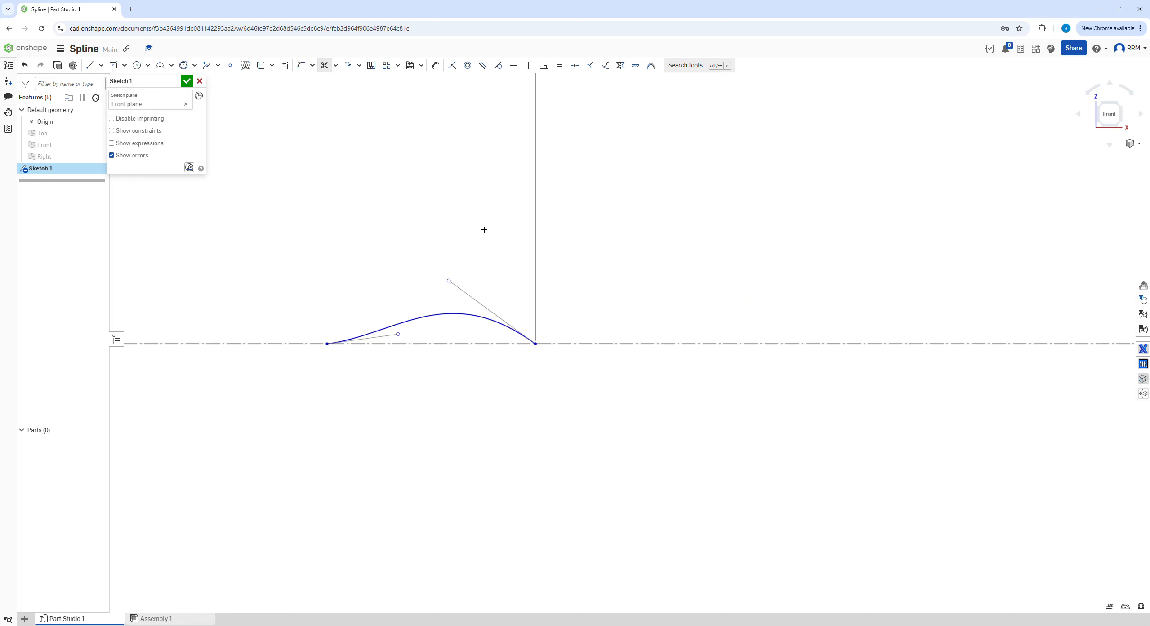
drag(377, 273, 448, 325)
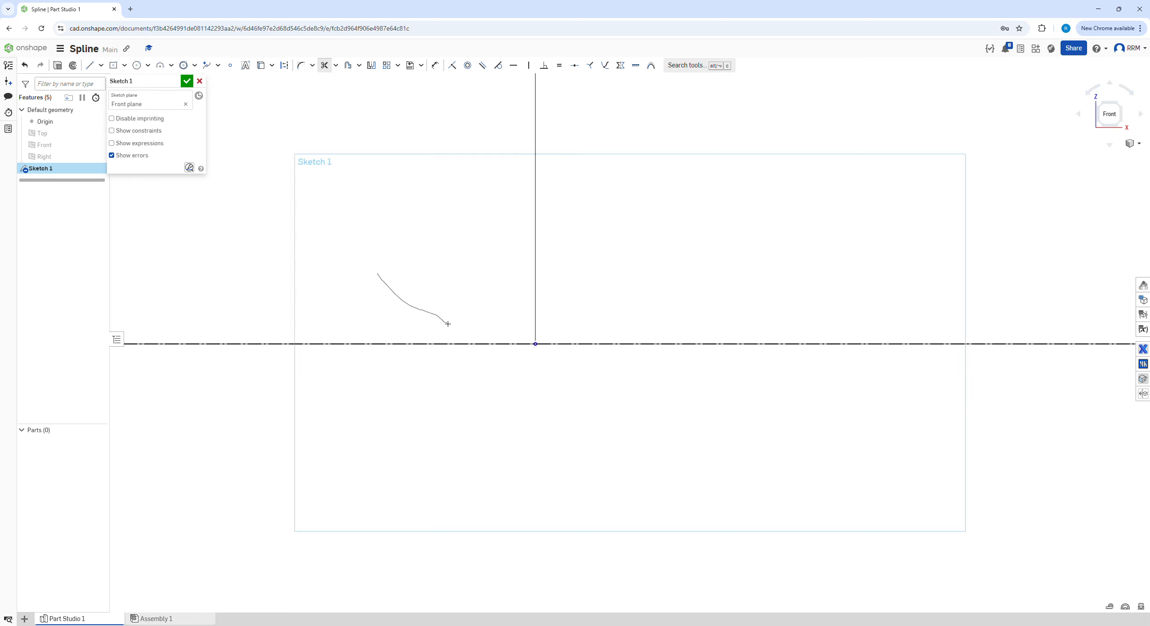
key(Escape)
click(535, 344)
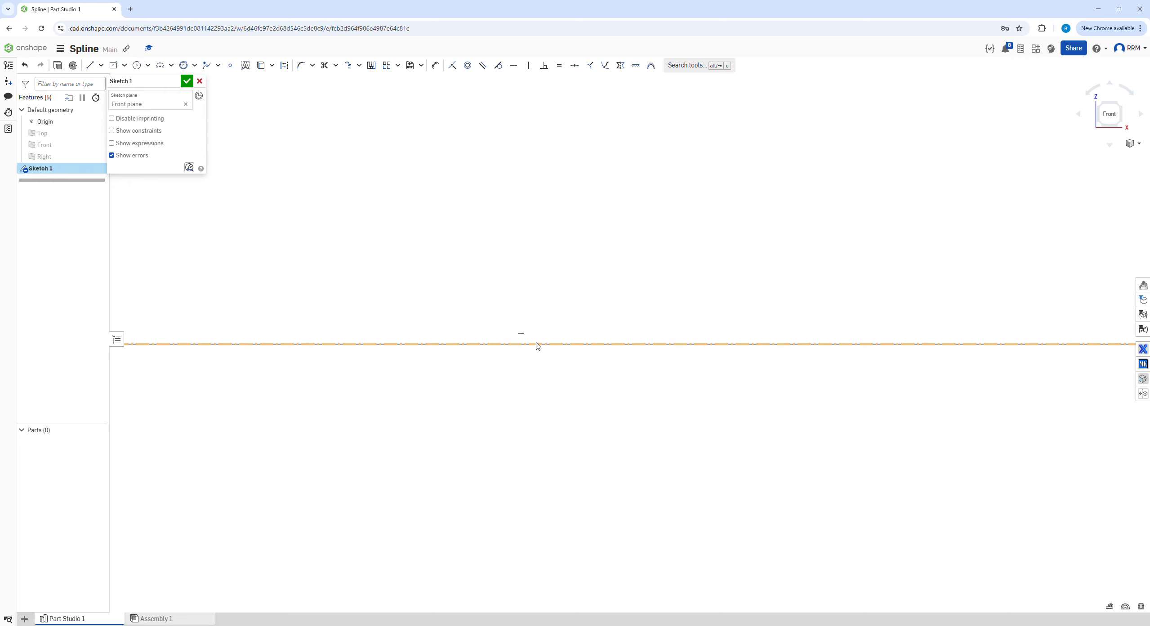
Make the lower end of the frame's left construction line coincident with the origin.
scroll(533, 344, down, 5)
scroll(543, 352, up, 8)
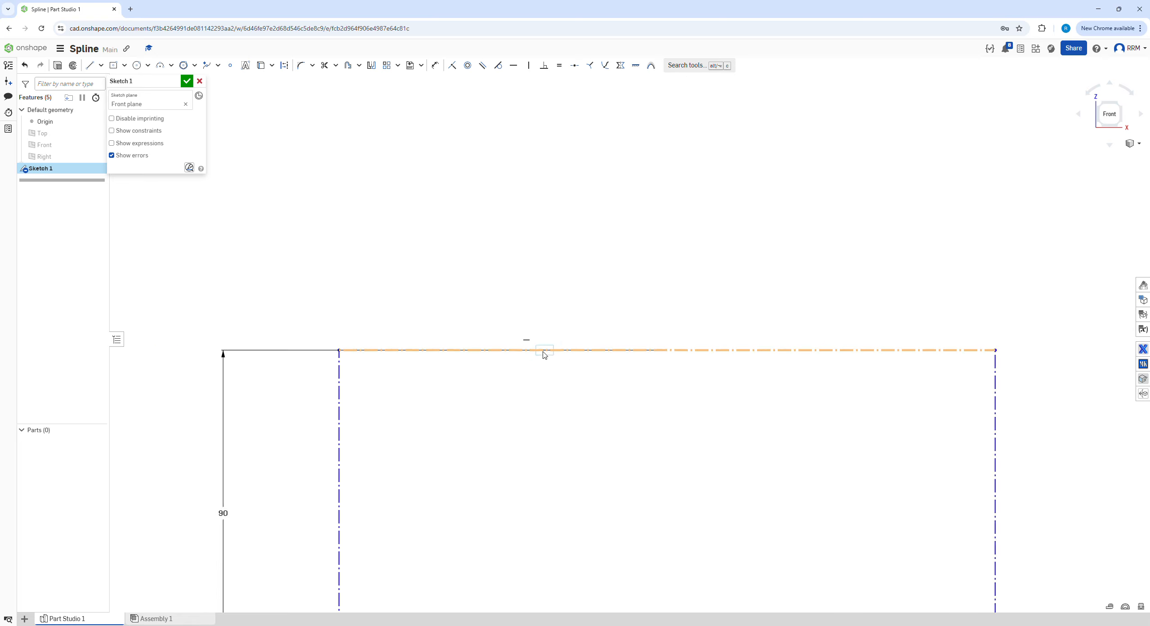
scroll(544, 353, down, 3)
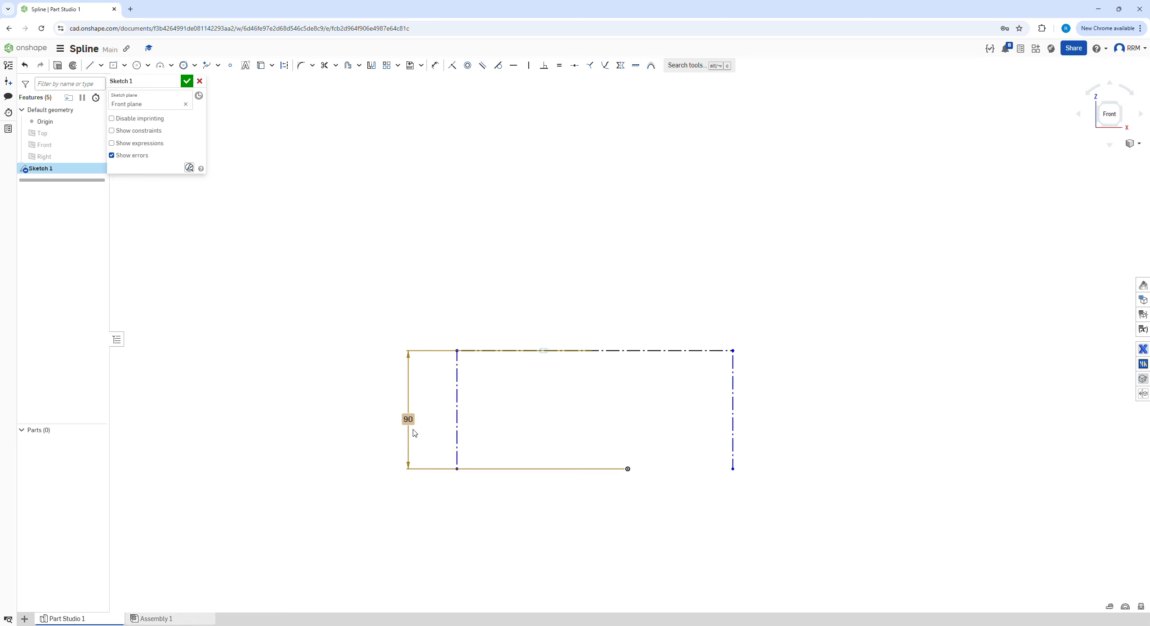
click(457, 469)
click(627, 468)
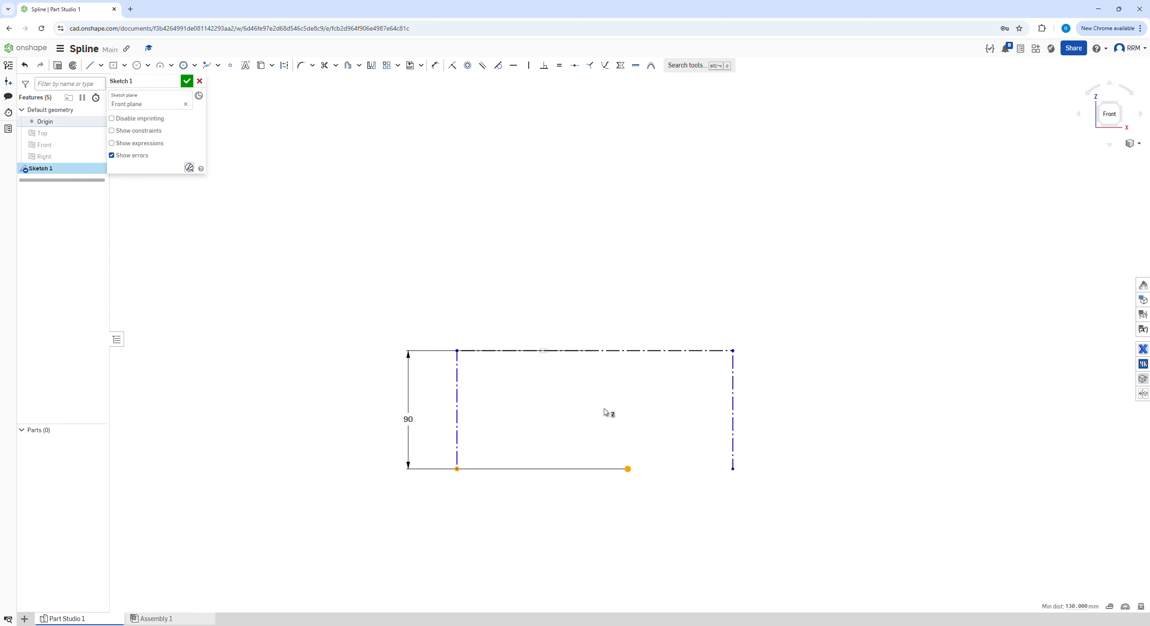
click(452, 65)
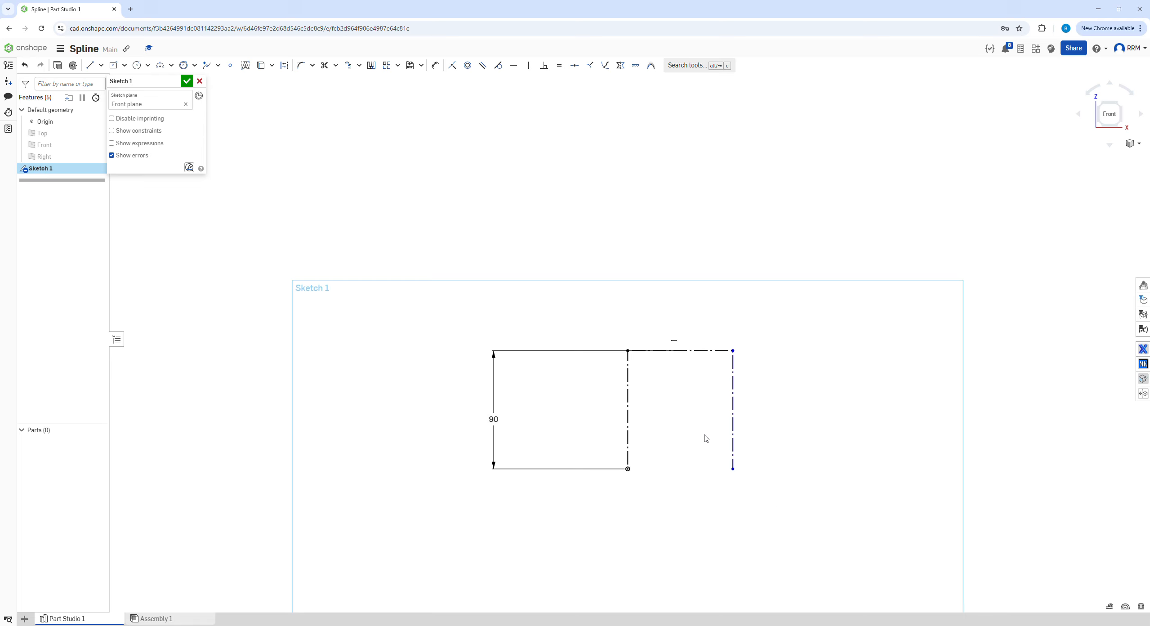
Dimension the horizontal distance between the frame's two lower ends as 120 mm and place that dimension above the frame.
scroll(785, 497, up, 3)
key(u)
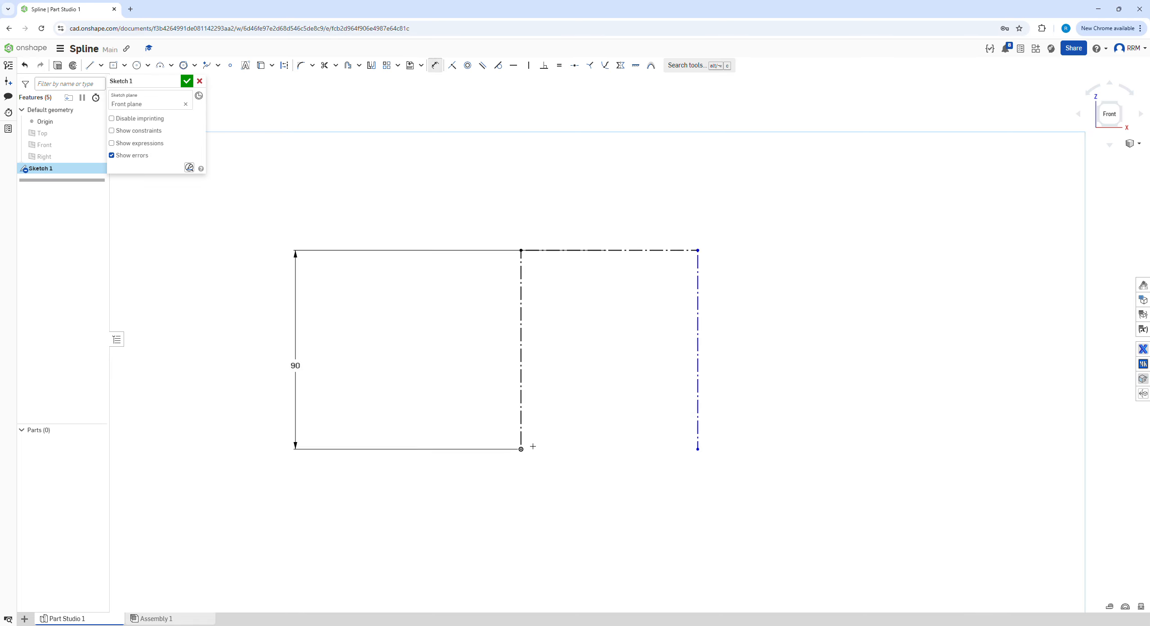
click(521, 449)
click(698, 449)
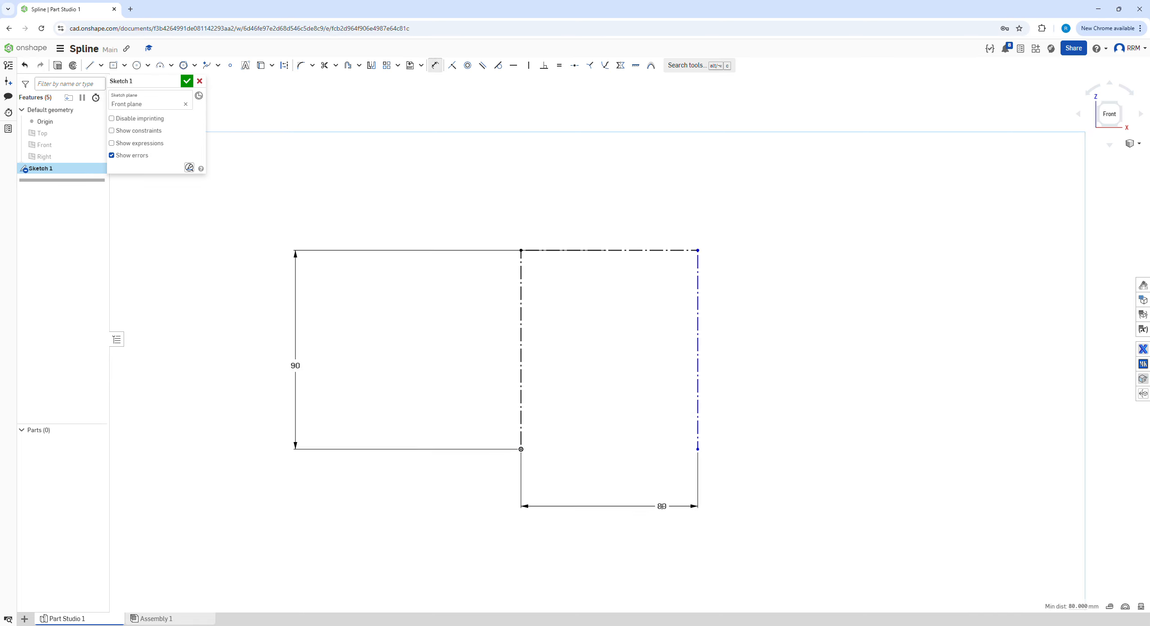
click(690, 507)
text(120)
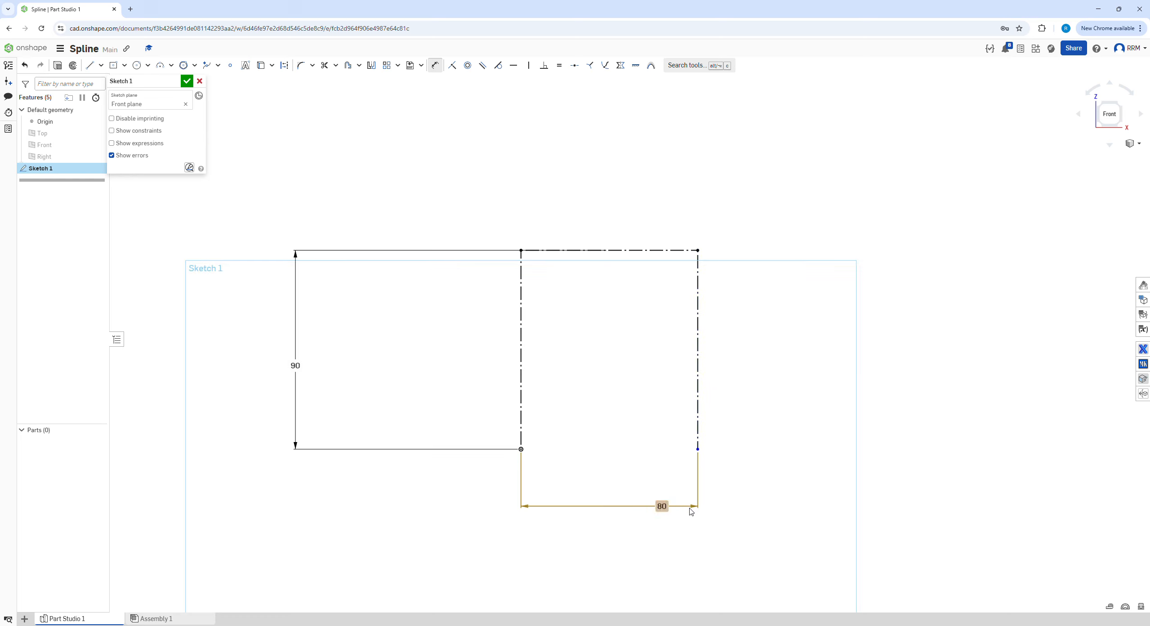
key(Return)
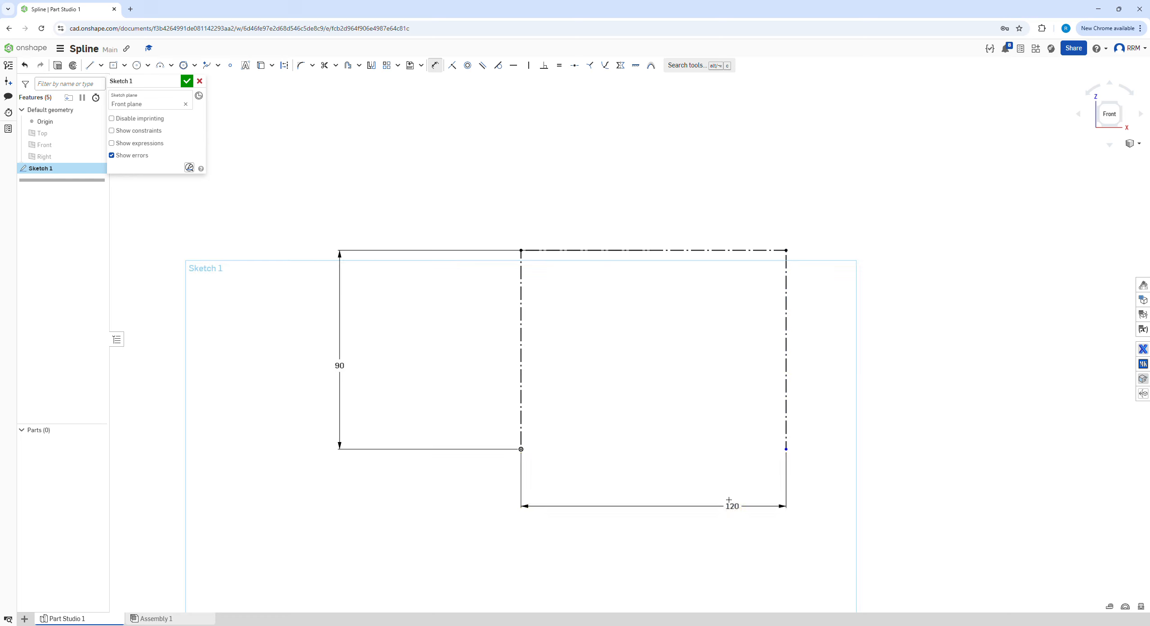
drag(729, 499, 643, 185)
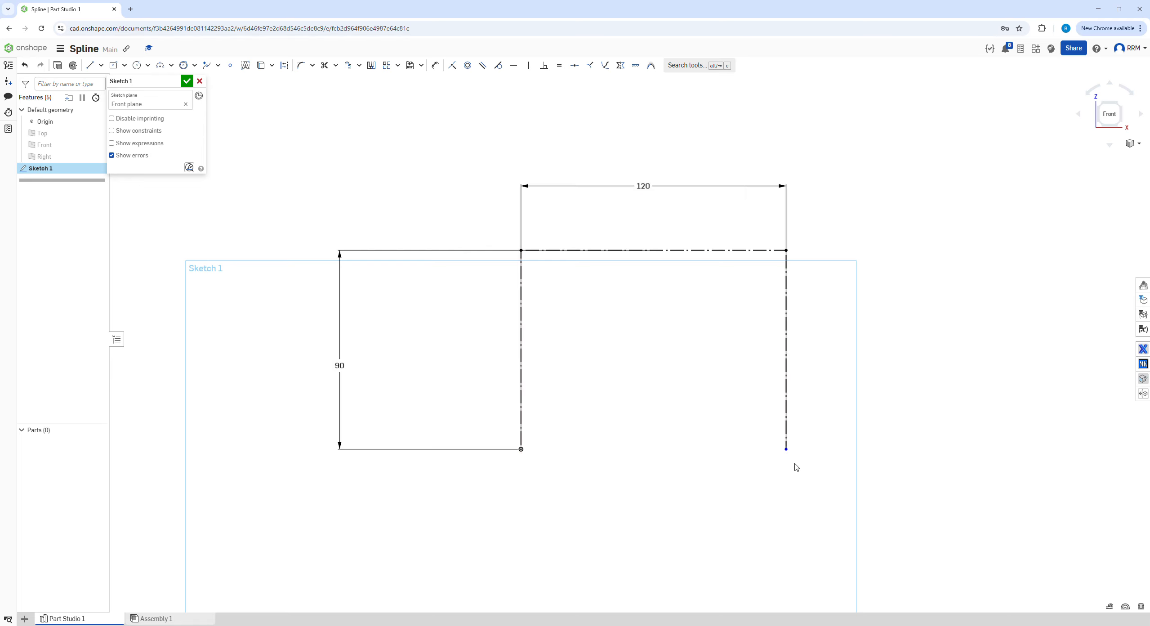
Constrain the lower end of the frame's right construction line horizontally with the origin.
mouse_move(786, 449)
mouse_down()
mouse_move(785, 513)
mouse_move(785, 470)
mouse_up()
click(521, 448)
click(785, 469)
key(h)
Draw a Bezier curve from the origin to the right line's lower end, with control points on the top and right construction lines.
click(217, 66)
click(225, 95)
click(521, 448)
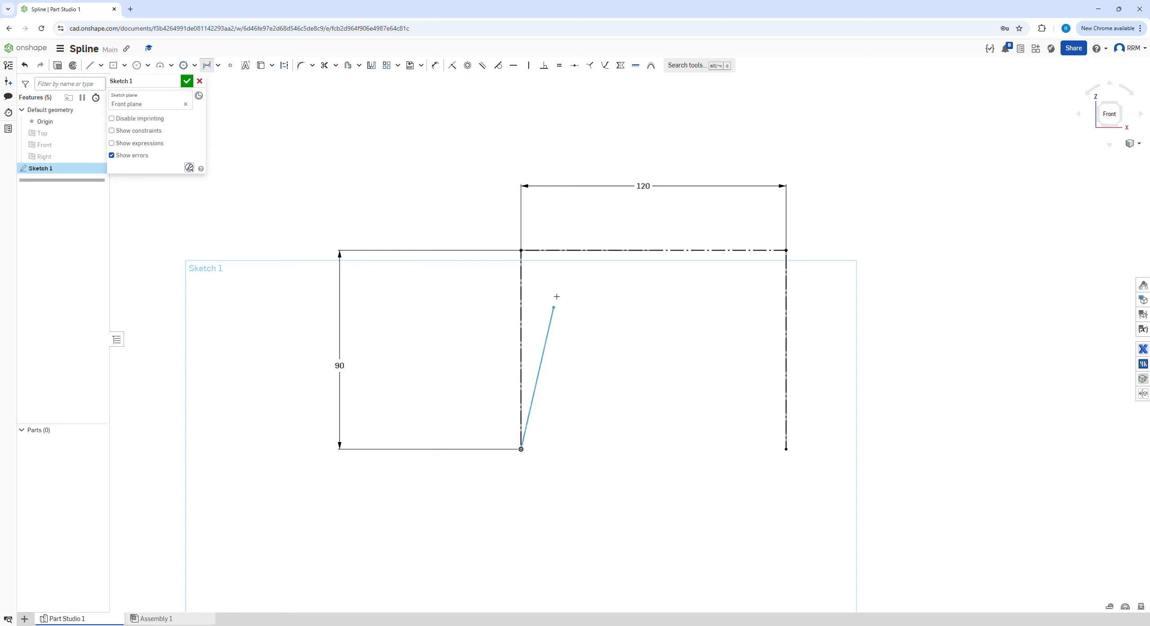
click(572, 251)
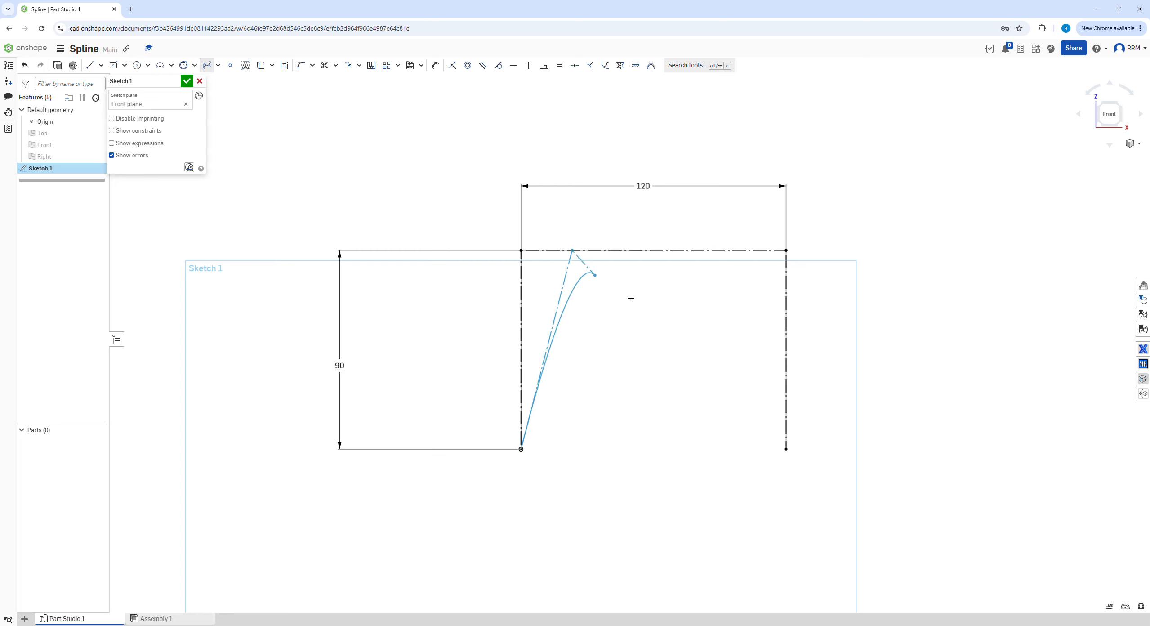
click(786, 302)
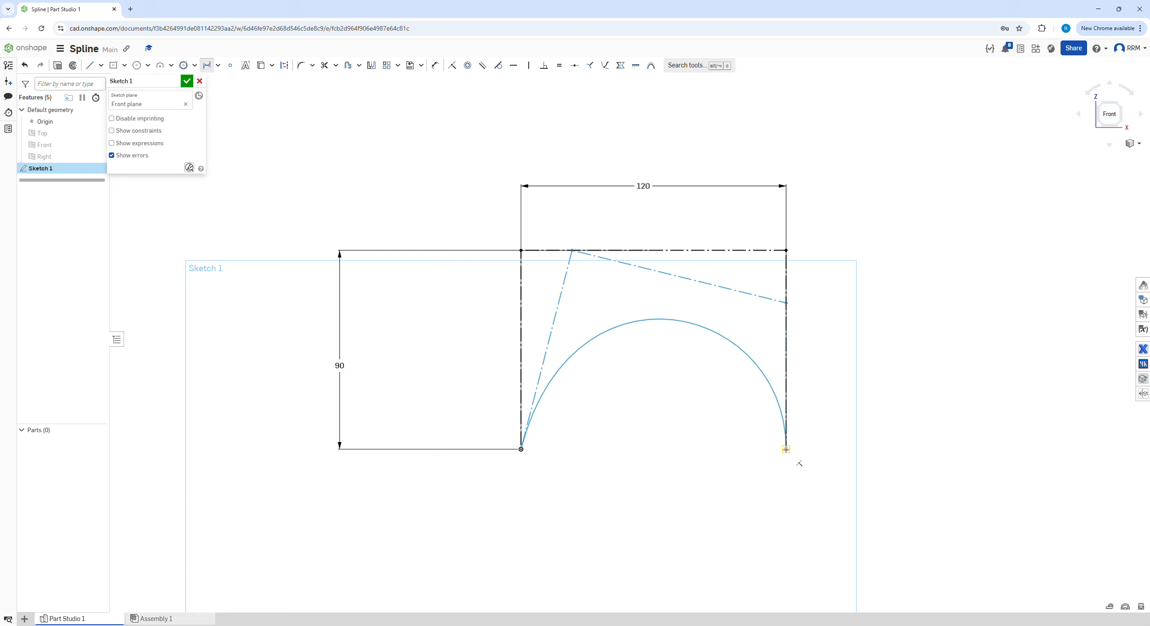
key(Escape)
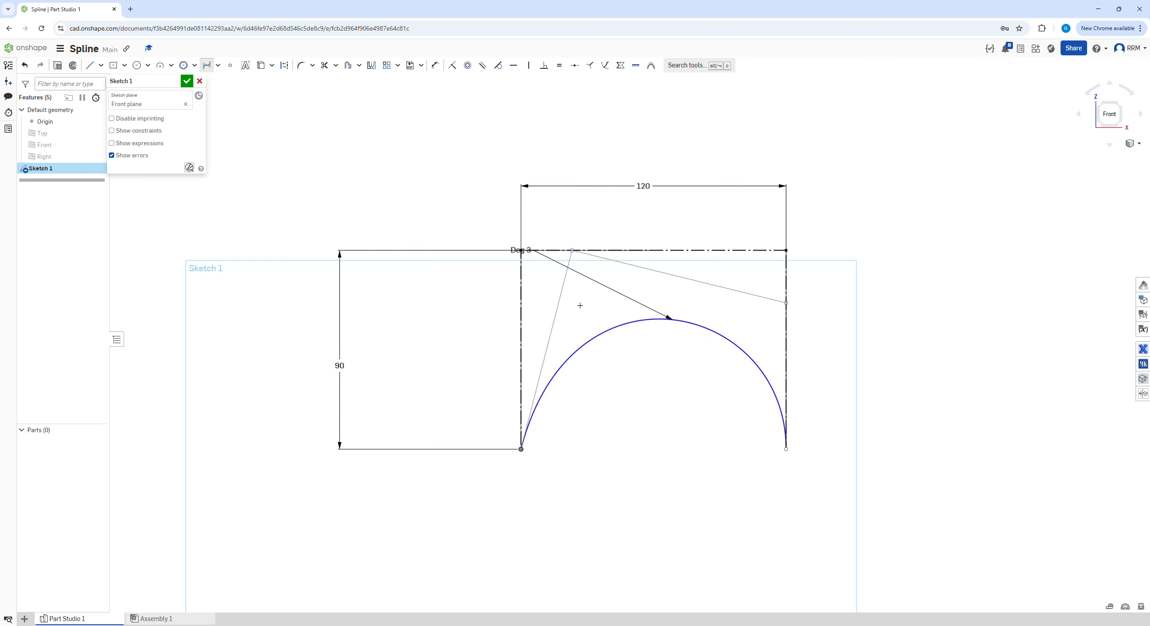
Dimension the control point on the top construction line 35 mm from the frame's upper-left corner.
key(d)
click(571, 250)
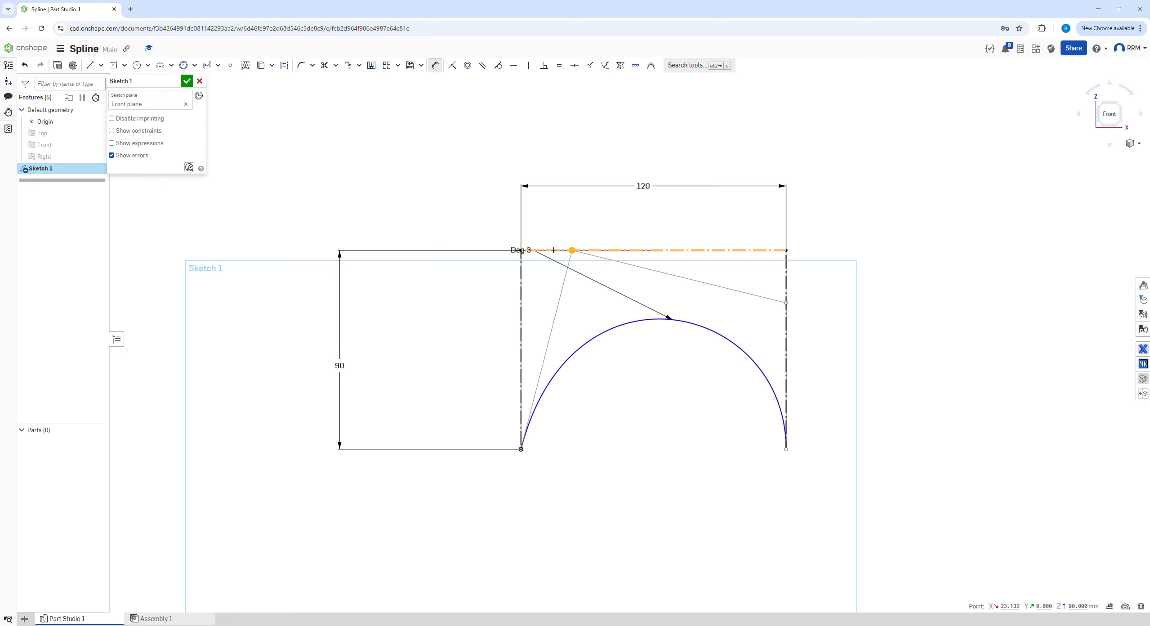
click(521, 250)
click(551, 226)
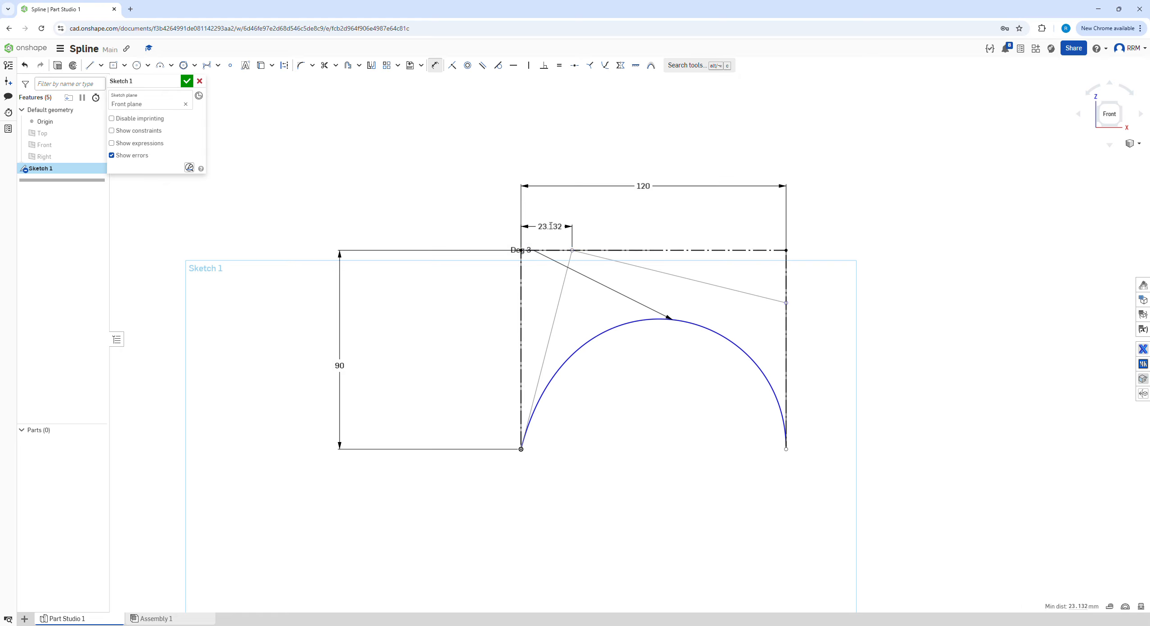
text(35)
key(Return)
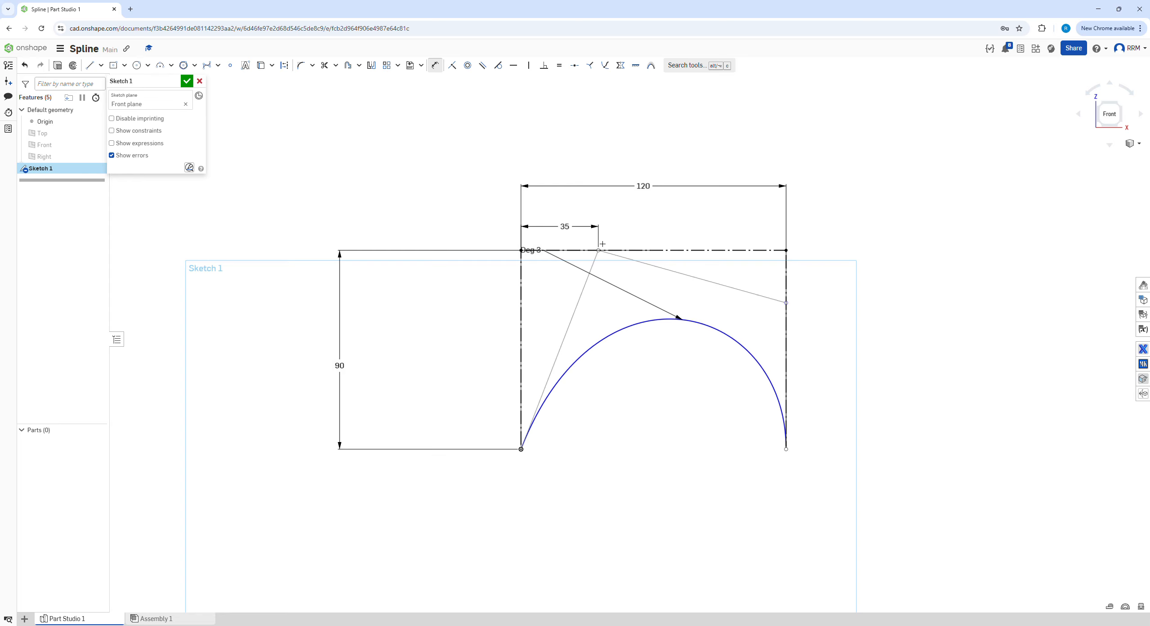
Dimension the control point on the right construction line 25 mm below the frame's upper-right corner.
click(786, 303)
click(786, 250)
click(809, 275)
text(2)
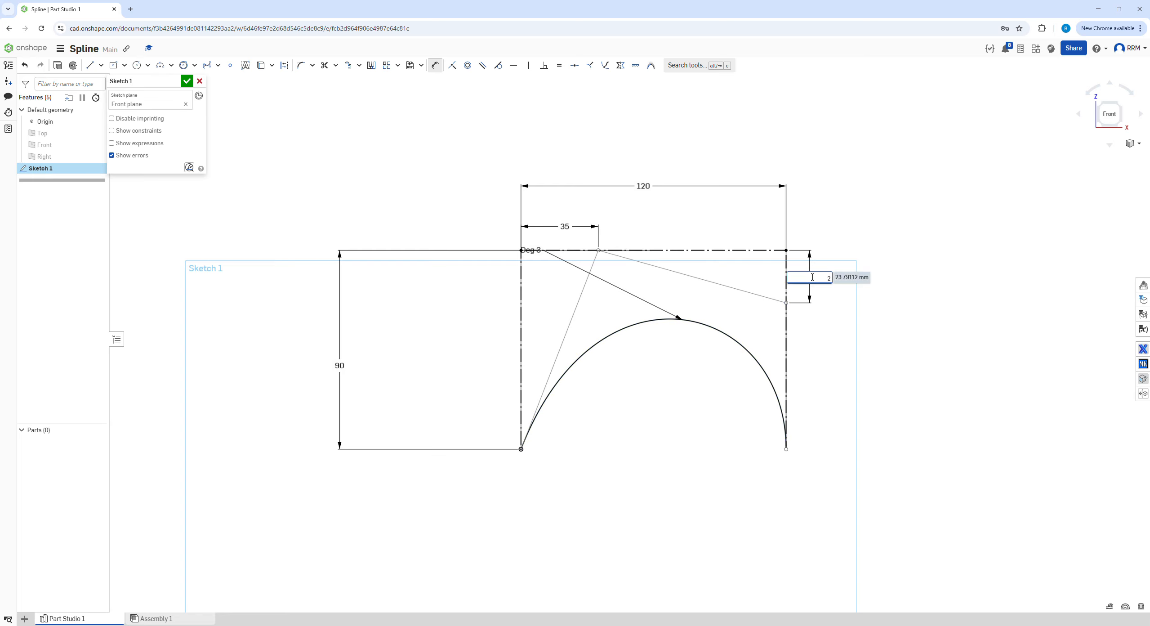
text(5)
key(Return)
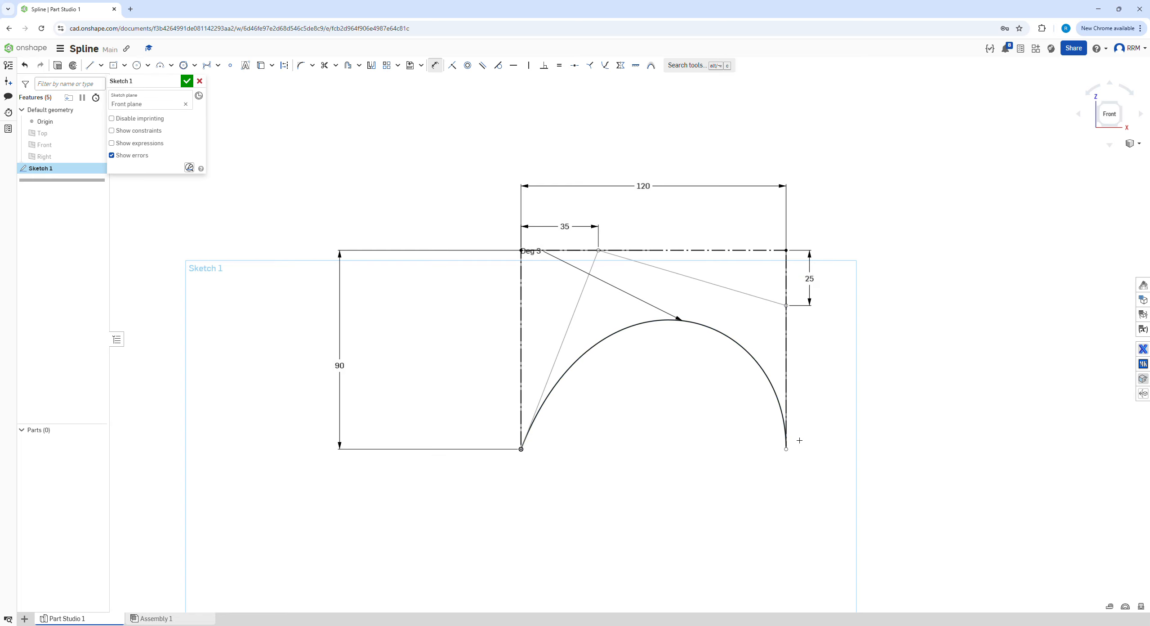
key(Escape)
Draw a second, freehand Bezier curve with seven control points to the right of the frame, bulging right and opening to the left.
scroll(580, 317, down, 4)
scroll(809, 400, up, 3)
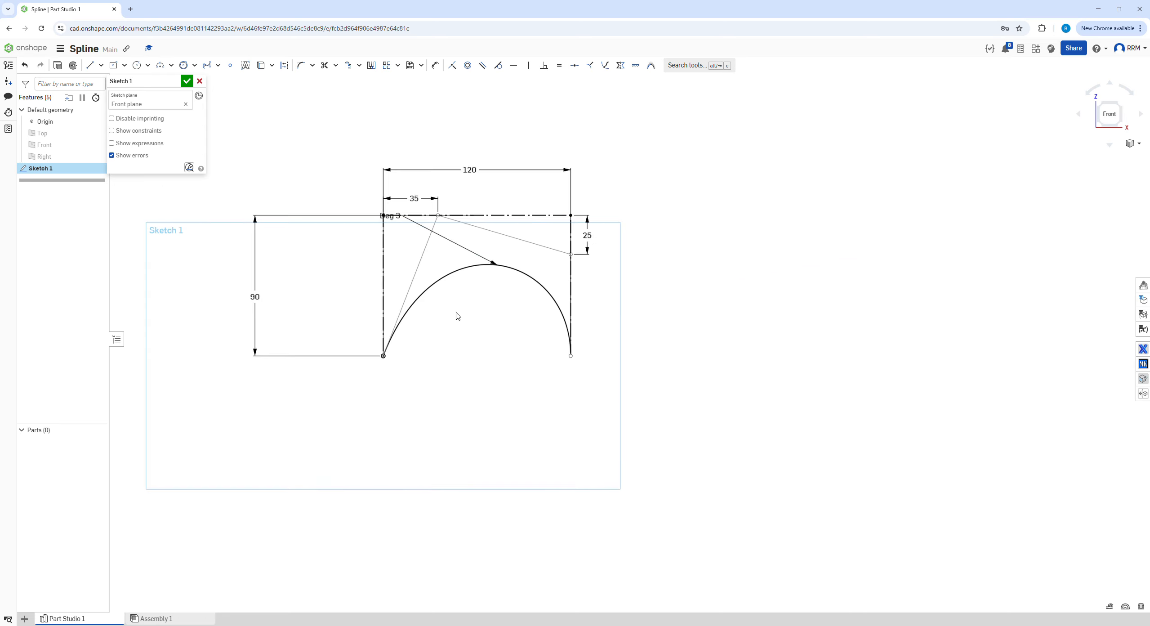
click(206, 65)
click(710, 358)
click(770, 205)
click(943, 275)
click(1015, 412)
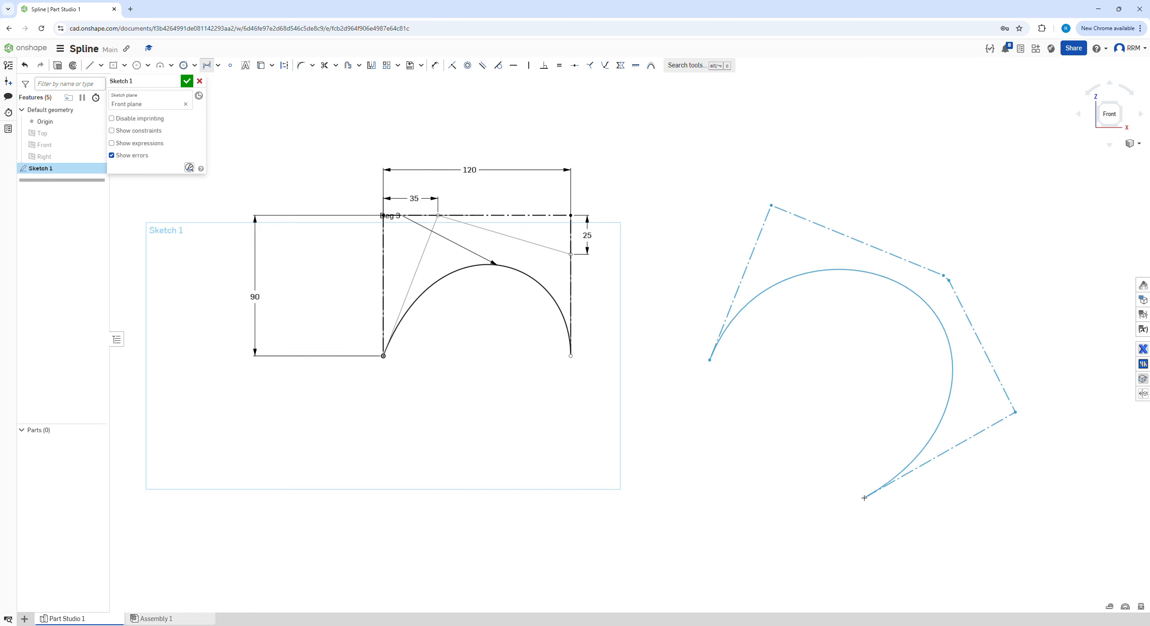
click(864, 497)
click(699, 485)
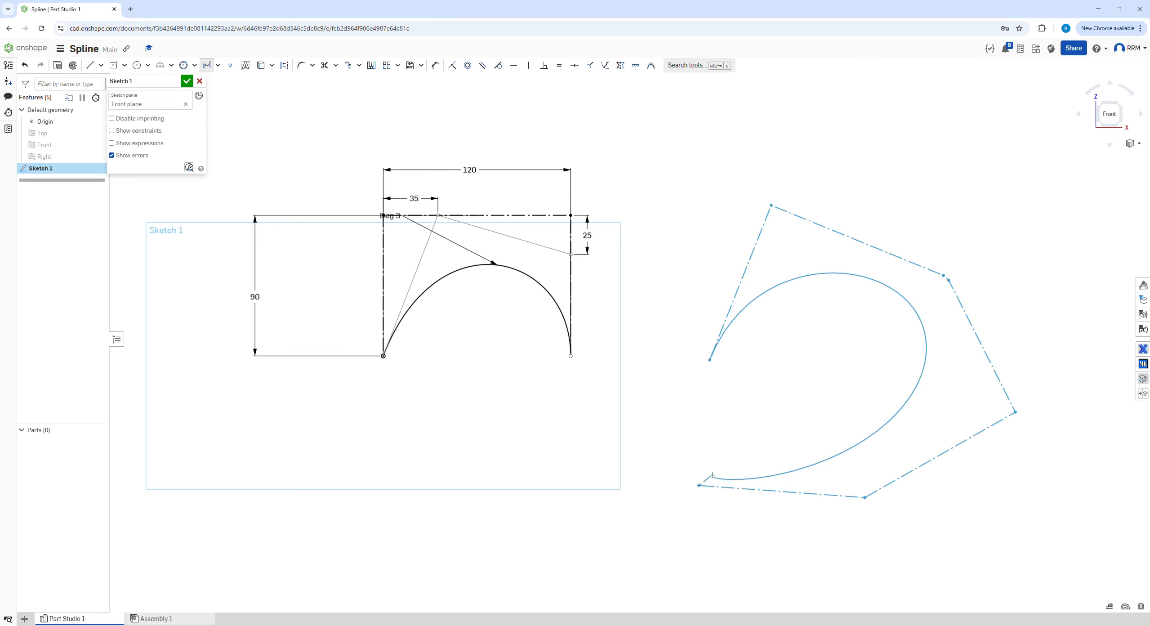
double_click(712, 472)
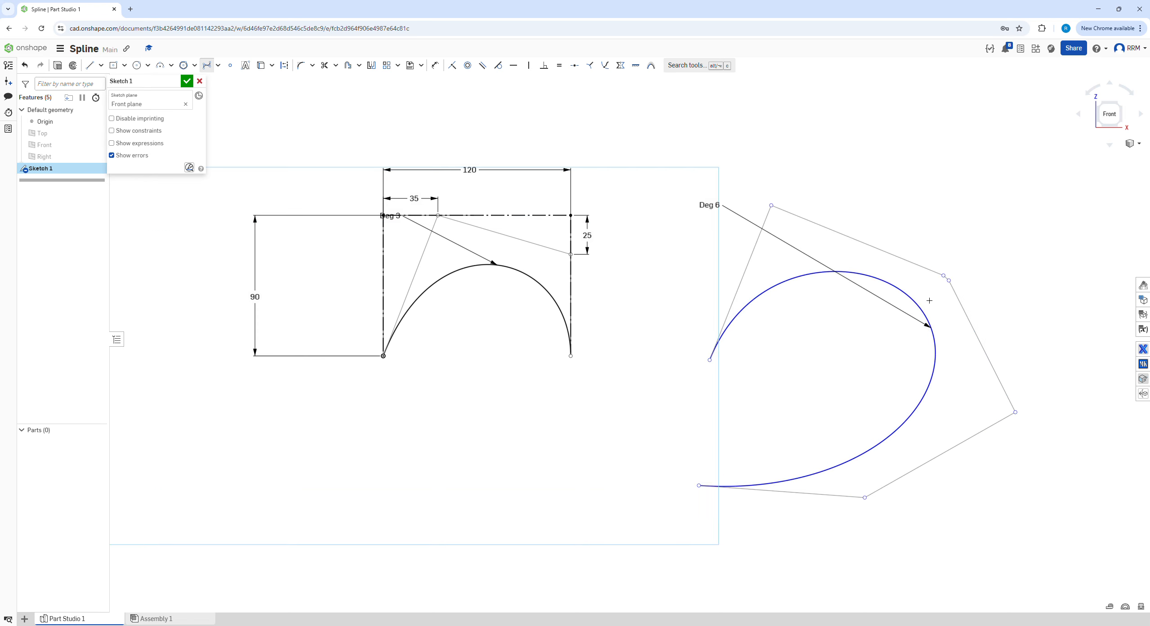
Set the degree of the freehand Bezier curve to 8.
double_click(708, 205)
text(8)
key(Return)
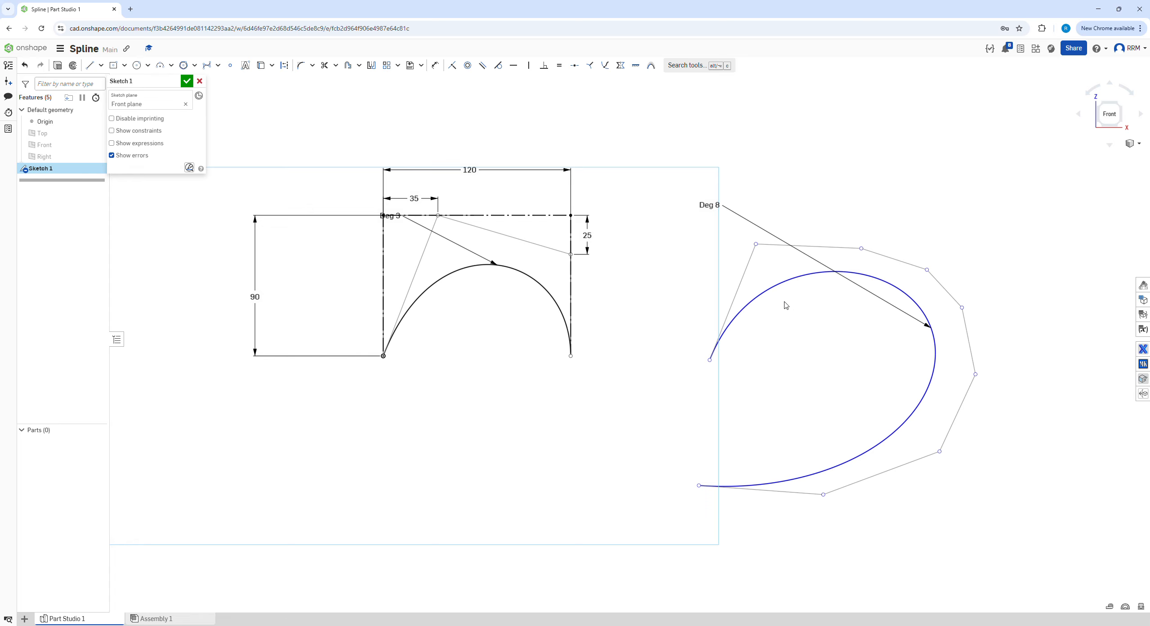
Dimension the first control polygon segment at the freehand curve's upper endpoint as 80 mm.
key(d)
click(728, 305)
click(693, 296)
key(Return)
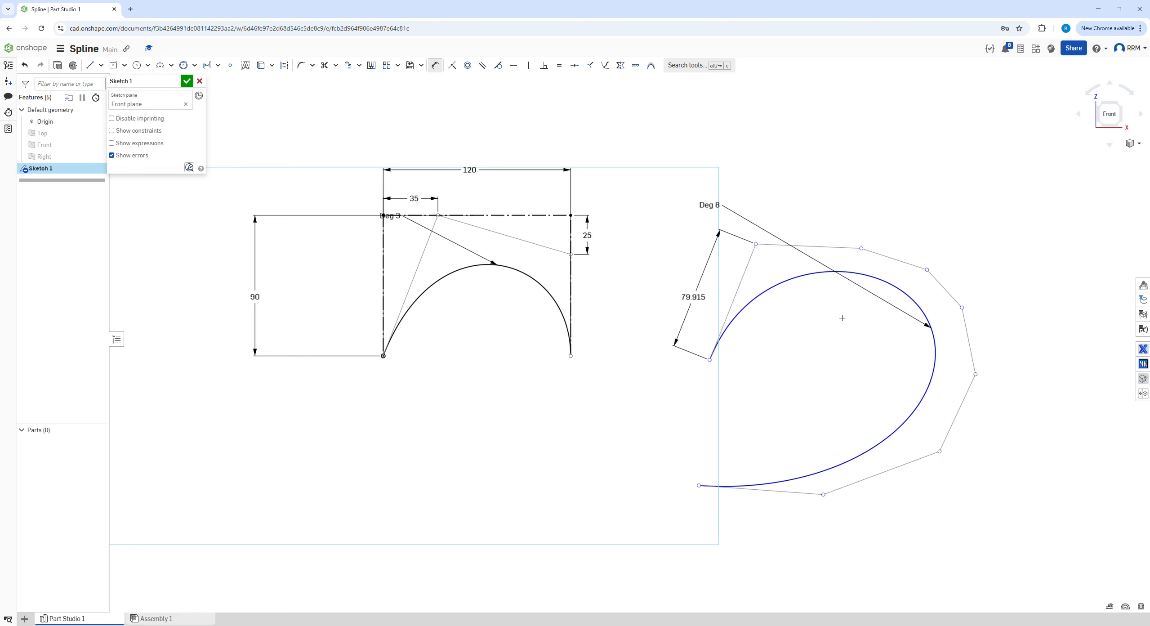
key(Escape)
Align the freehand curve's two endpoints vertically and move its second control point slightly up and to the right.
click(710, 359)
click(698, 486)
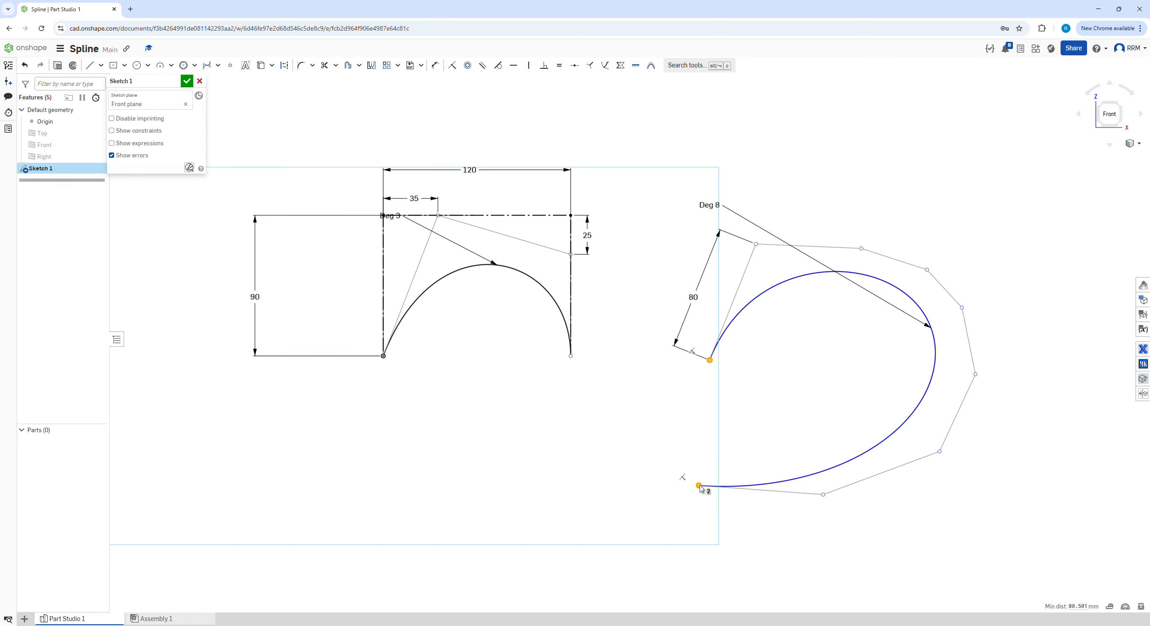
key(v)
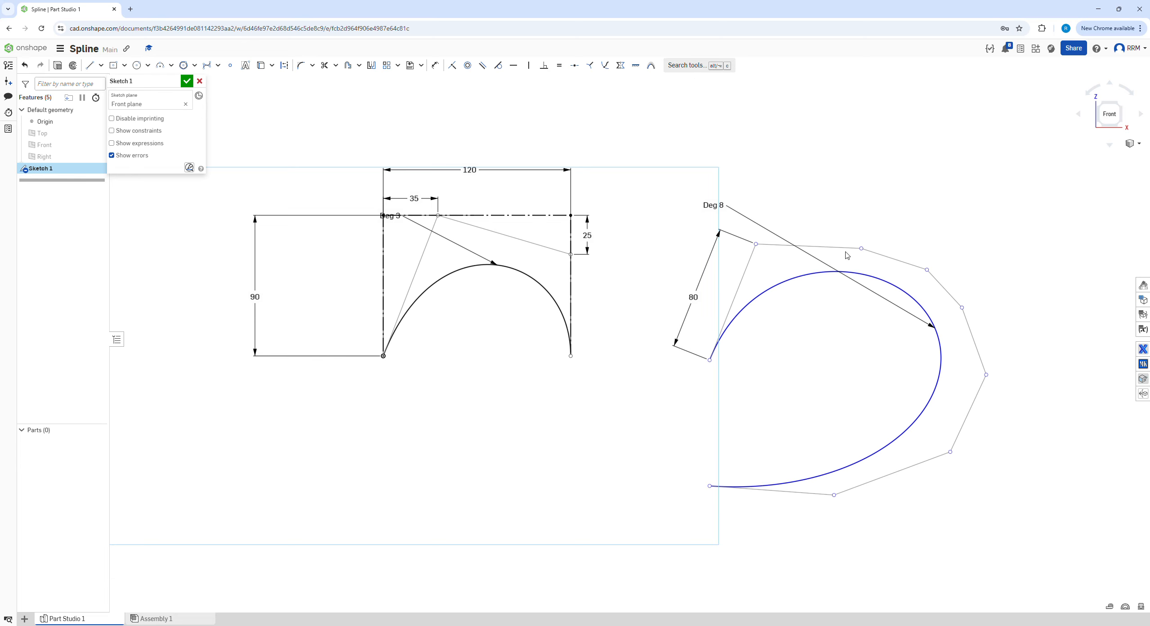
mouse_move(755, 244)
mouse_down()
mouse_move(713, 243)
mouse_move(765, 239)
mouse_up()
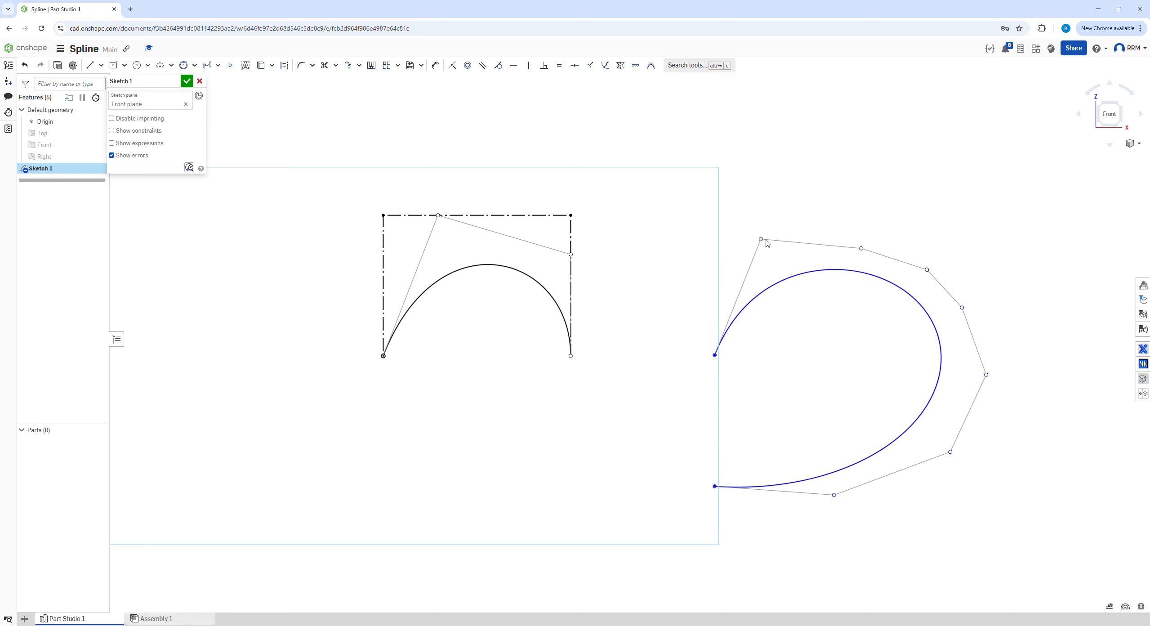
Dimension the second control polygon segment of the freehand curve as 60 mm.
key(d)
click(792, 242)
click(826, 217)
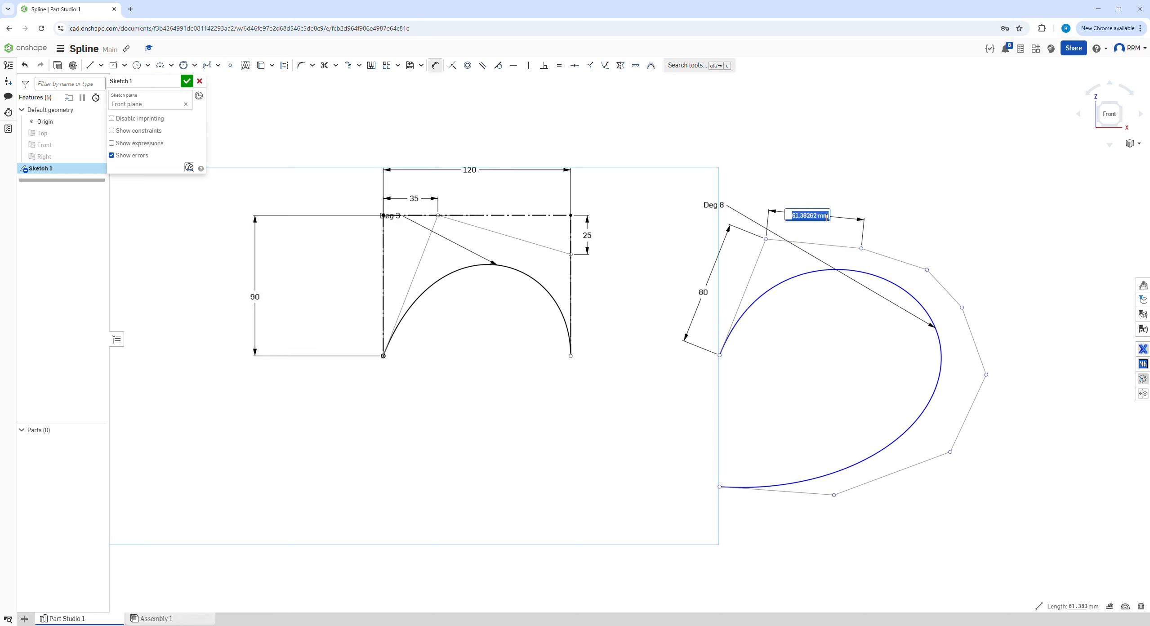
text(60)
key(Return)
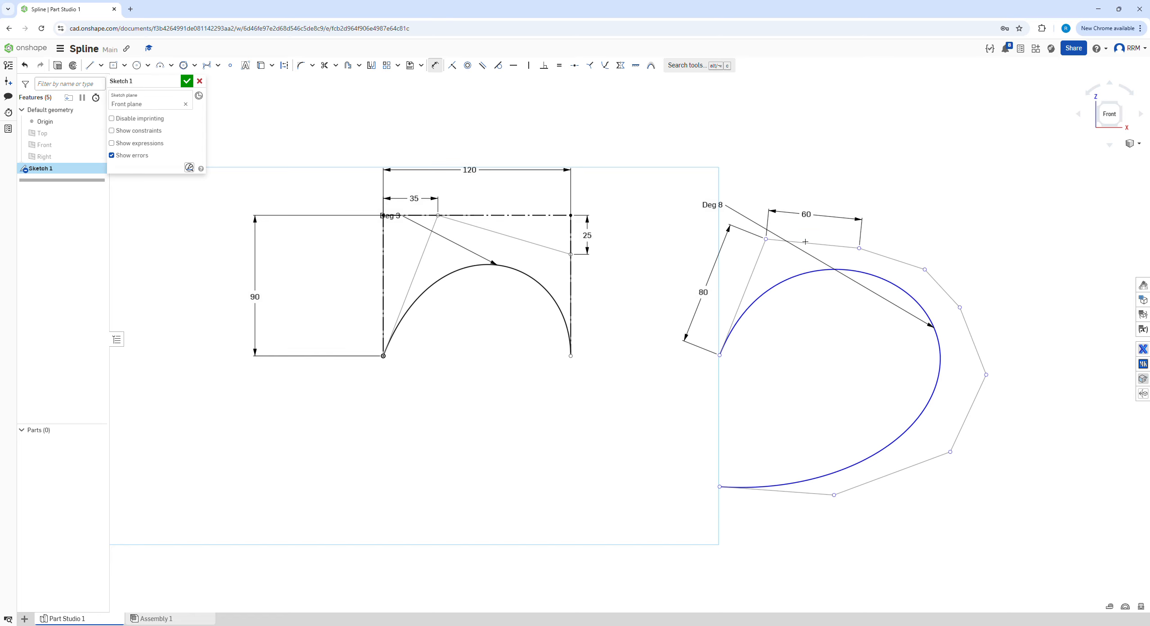
Dimension the outer angle between the 80 mm and 60 mm control polygon segments as 250°.
click(759, 254)
click(784, 241)
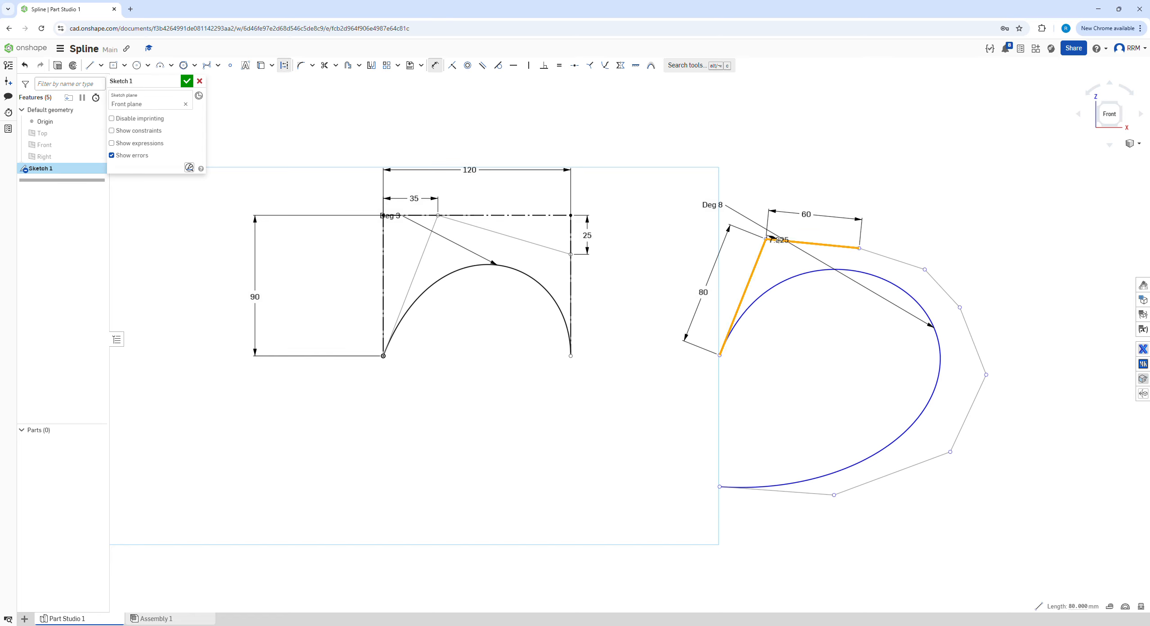
click(744, 181)
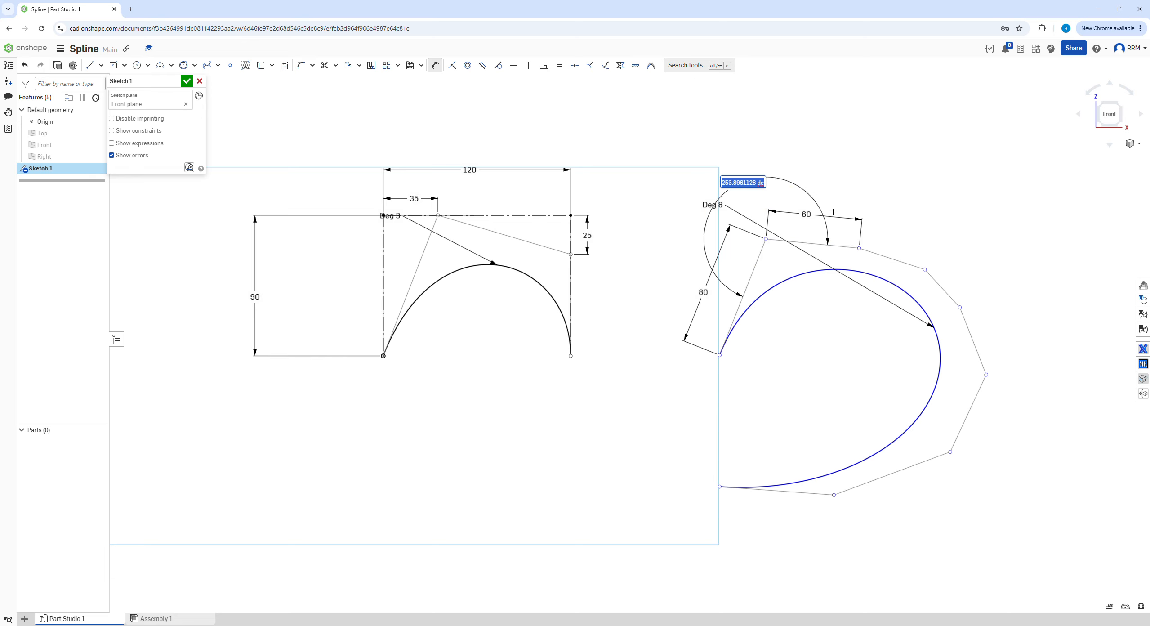
key(Return)
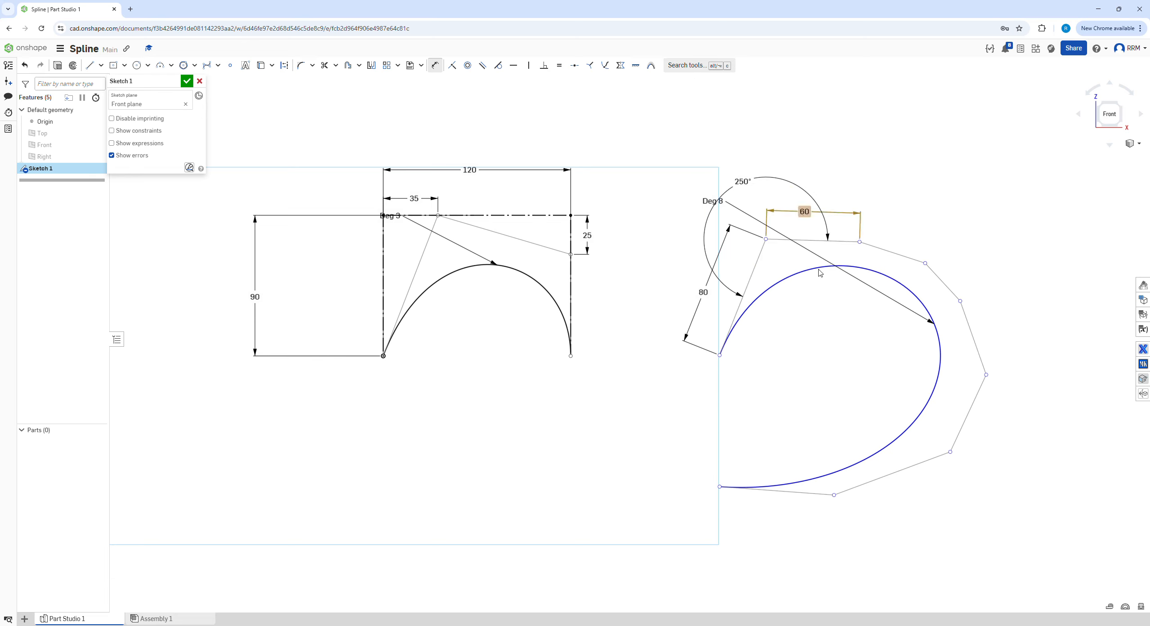